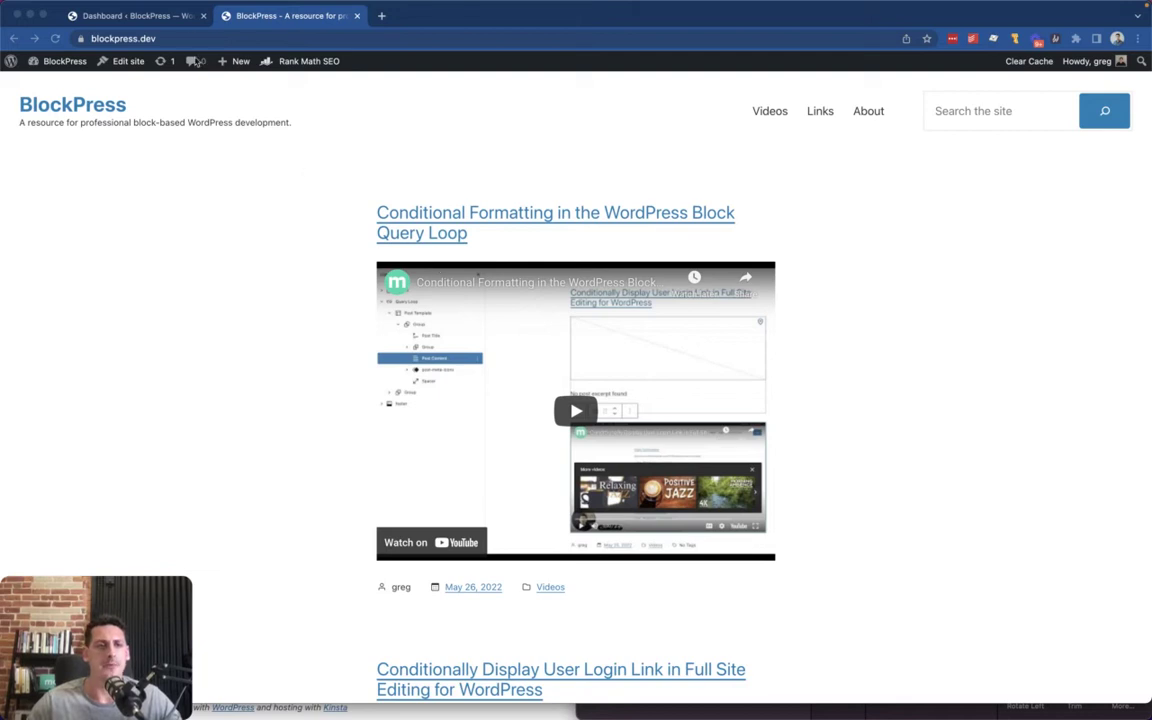
Step: From the Dashboard, open Appearance > Editor and show the global Styles panel for the Index template
{"action": "left_click", "coordinate": [142, 18]}
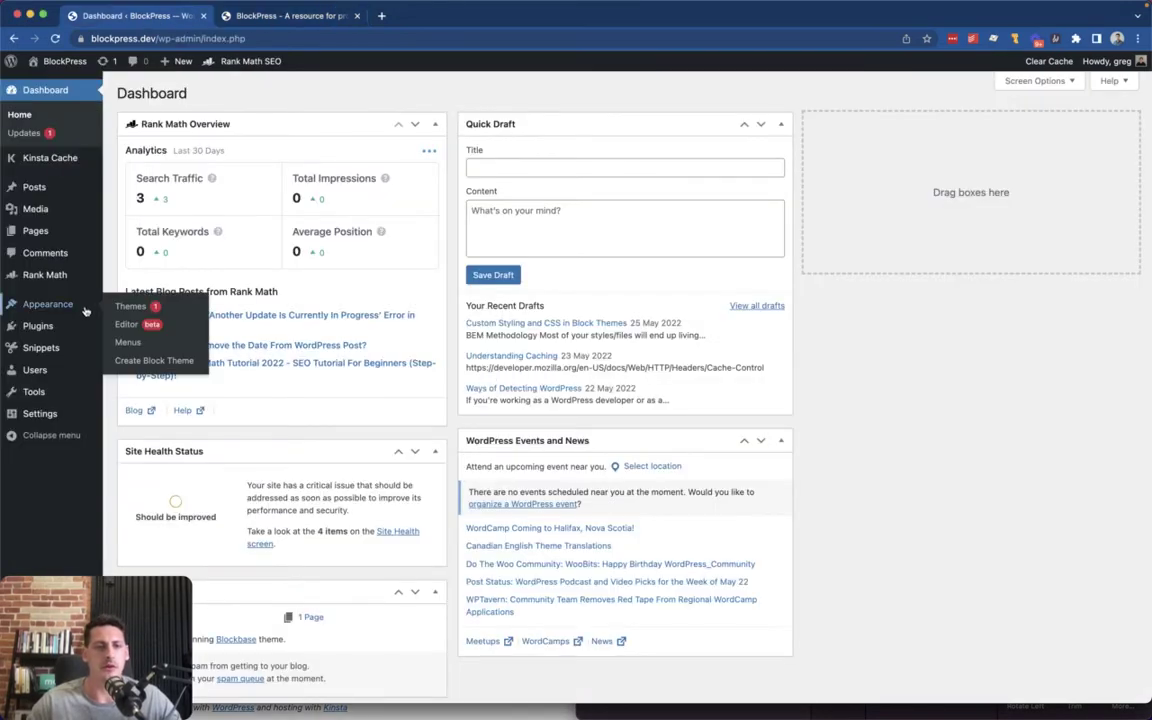
{"action": "left_click", "coordinate": [140, 324]}
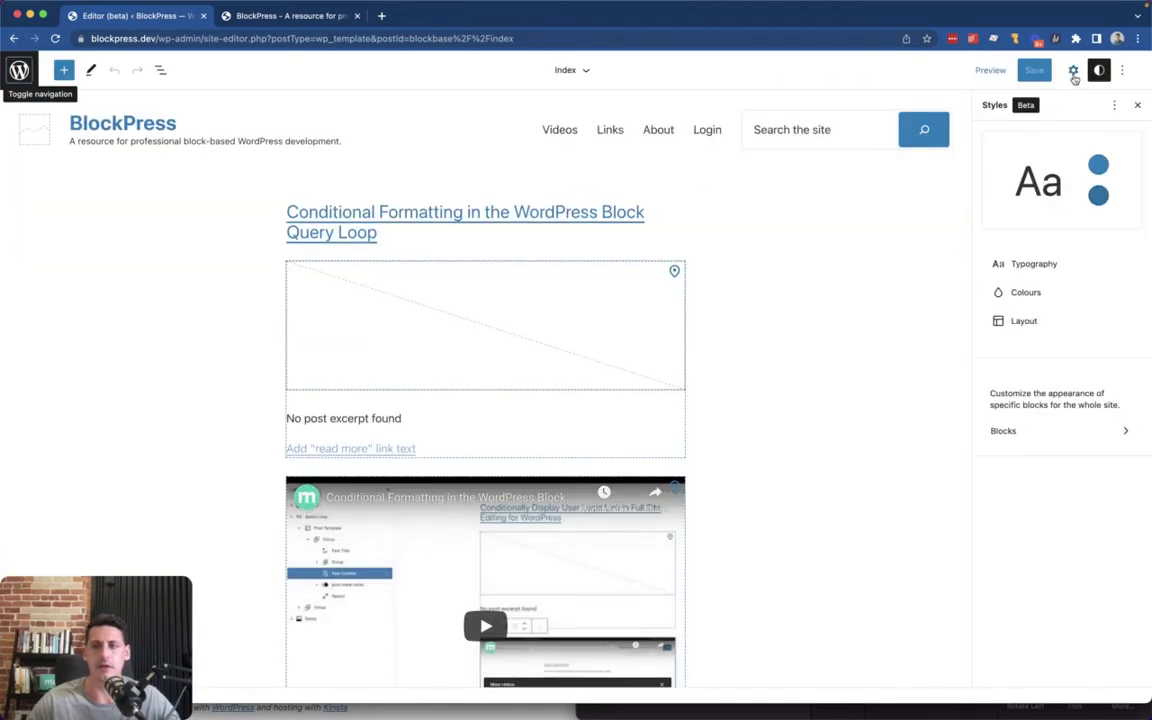
{"action": "left_click", "coordinate": [1073, 70]}
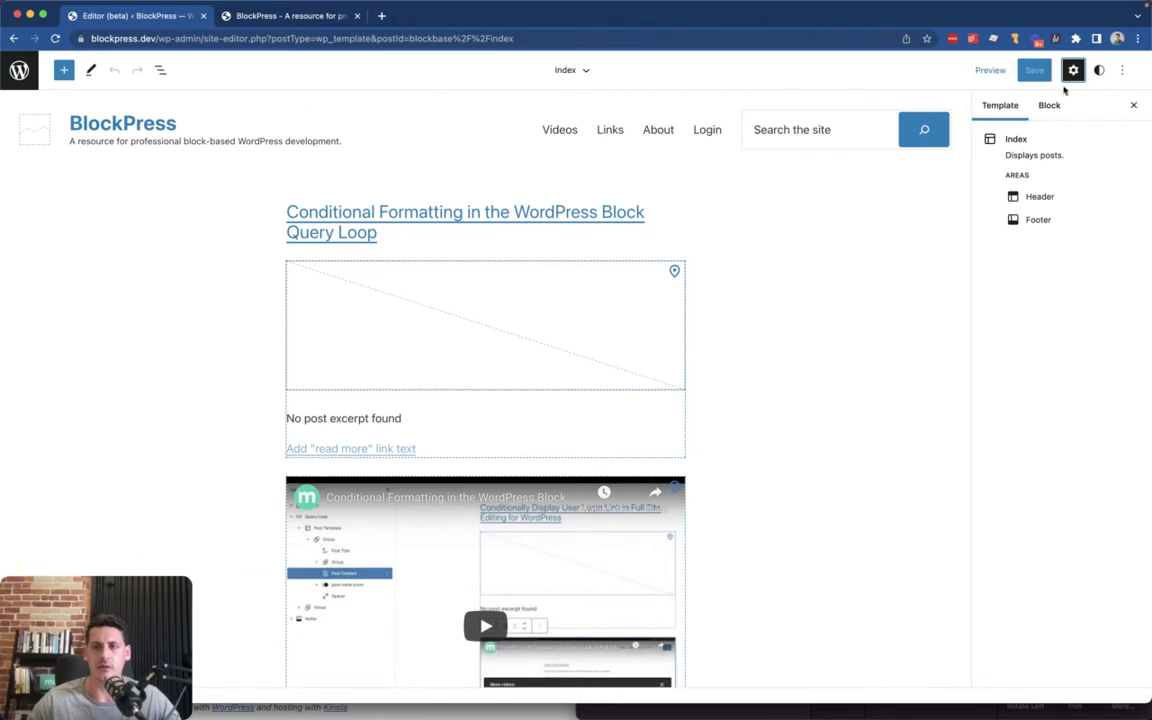
{"action": "left_click", "coordinate": [1099, 70]}
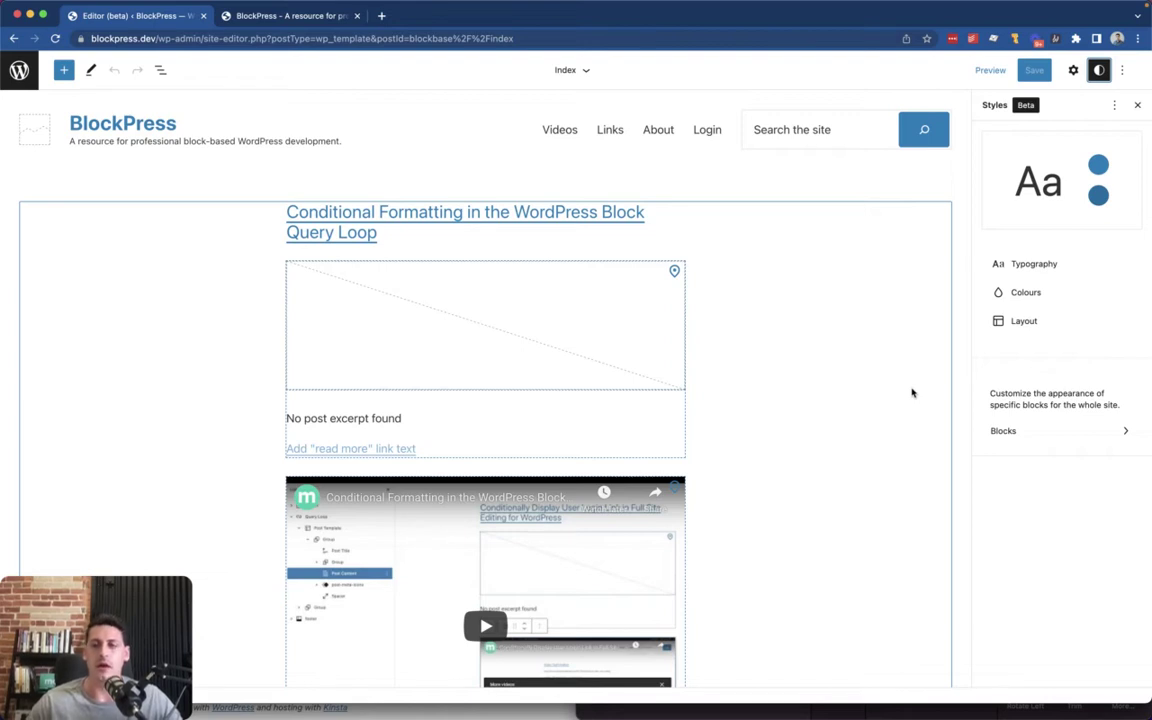
Step: Open Typography > Text and review the Font family options, leaving Body (System Font) unchanged
{"action": "left_click", "coordinate": [1037, 262]}
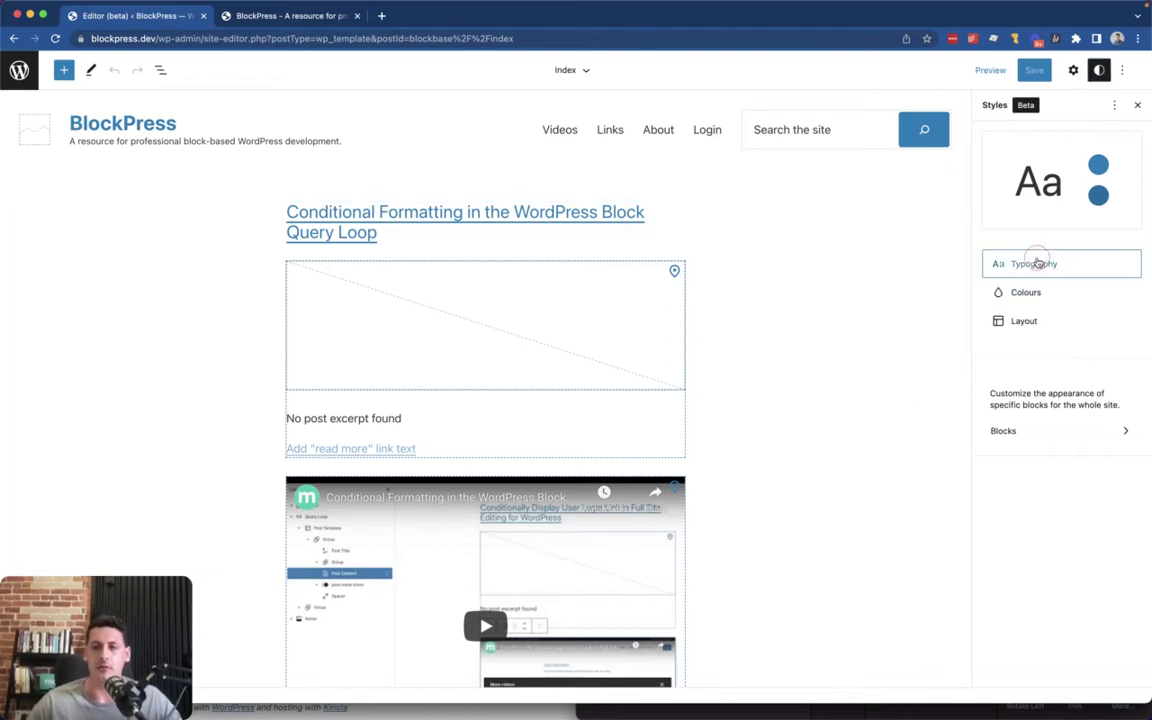
{"action": "left_click", "coordinate": [1020, 226]}
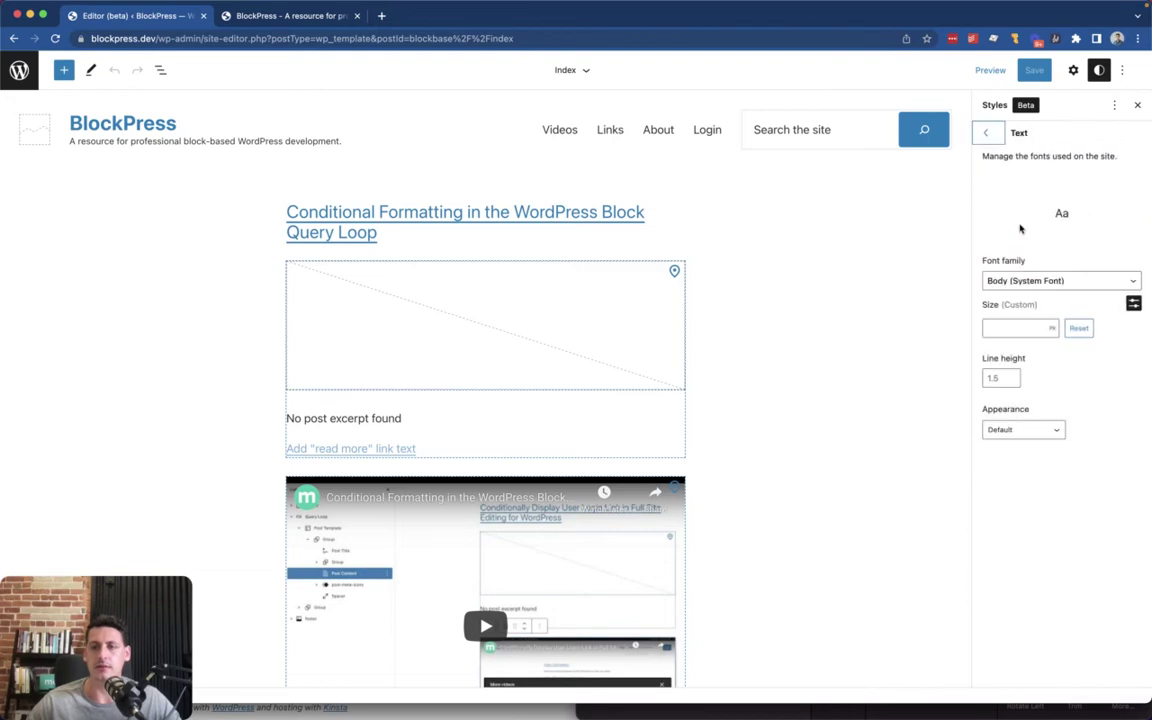
{"action": "left_click", "coordinate": [1101, 284]}
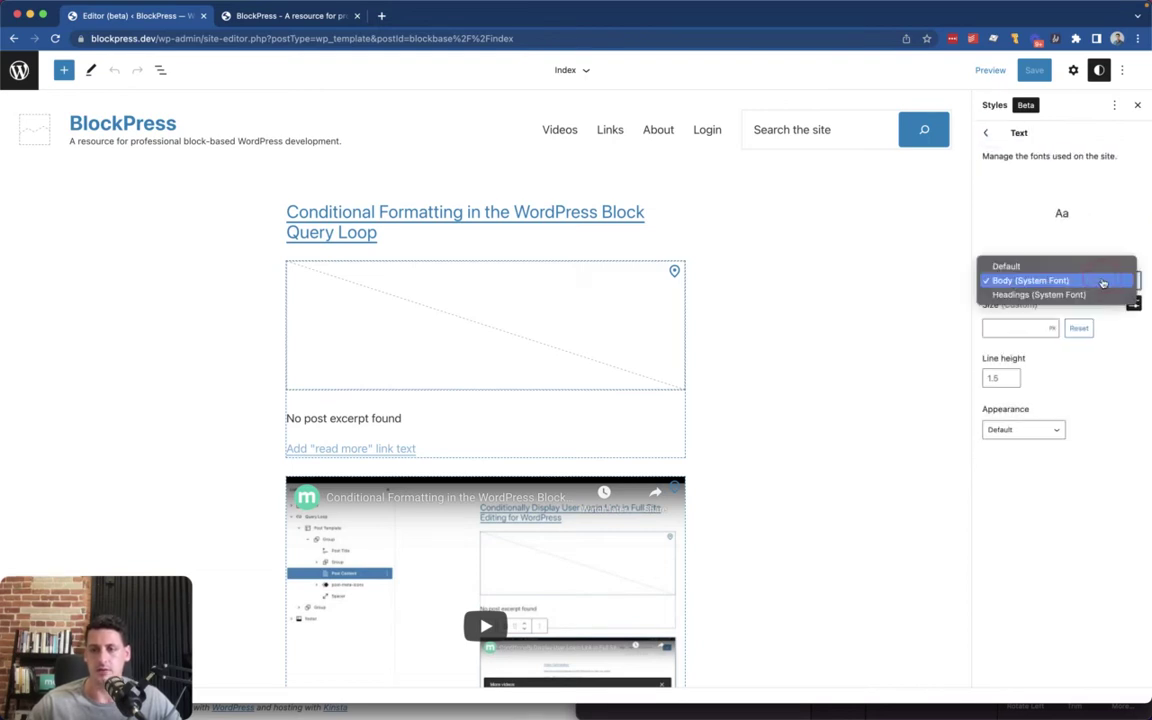
{"action": "left_click", "coordinate": [998, 232]}
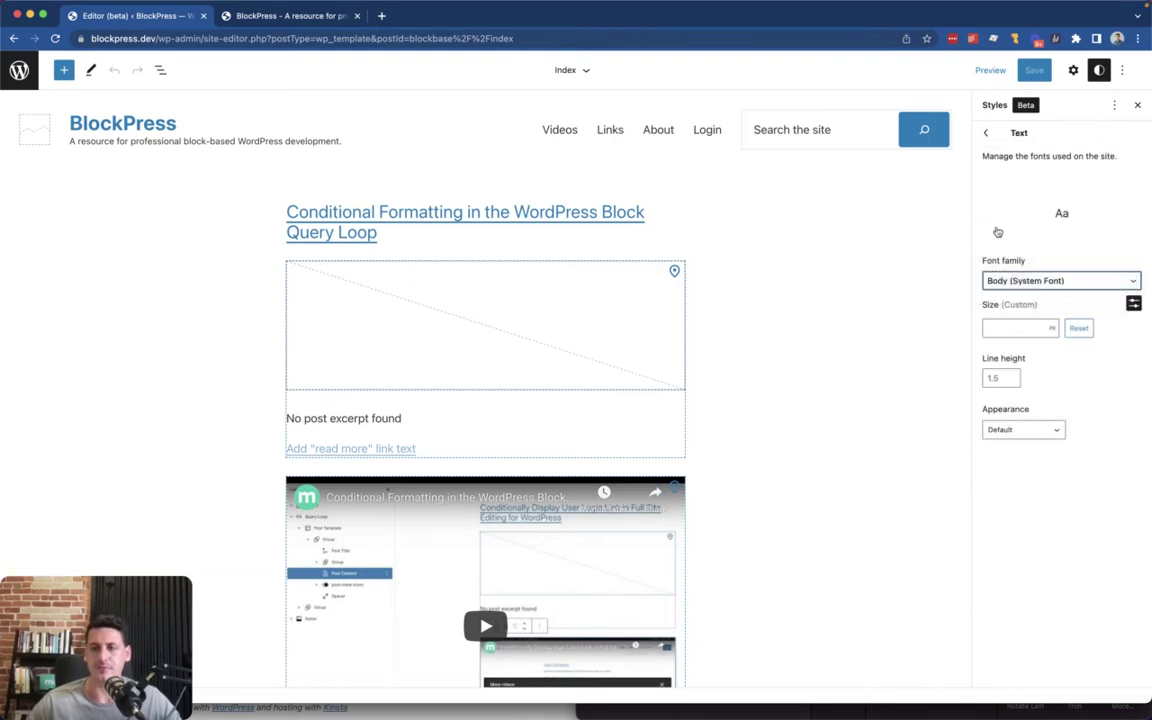
{"action": "left_click", "coordinate": [1049, 283]}
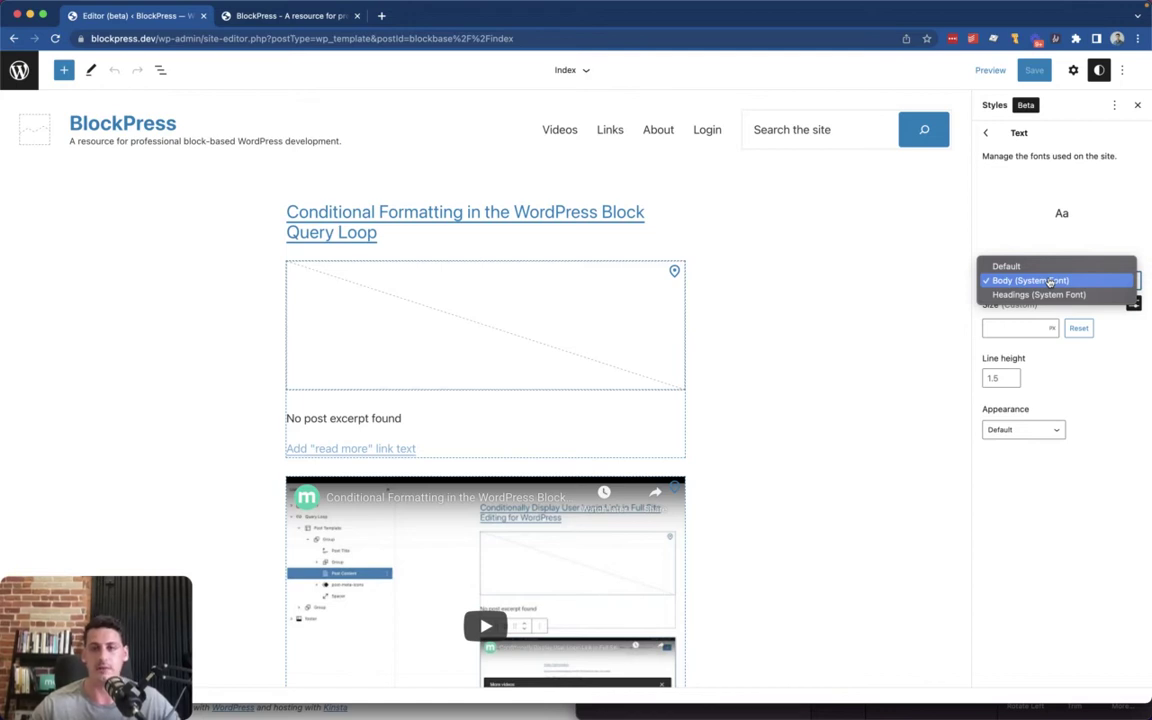
{"action": "left_click", "coordinate": [1032, 572]}
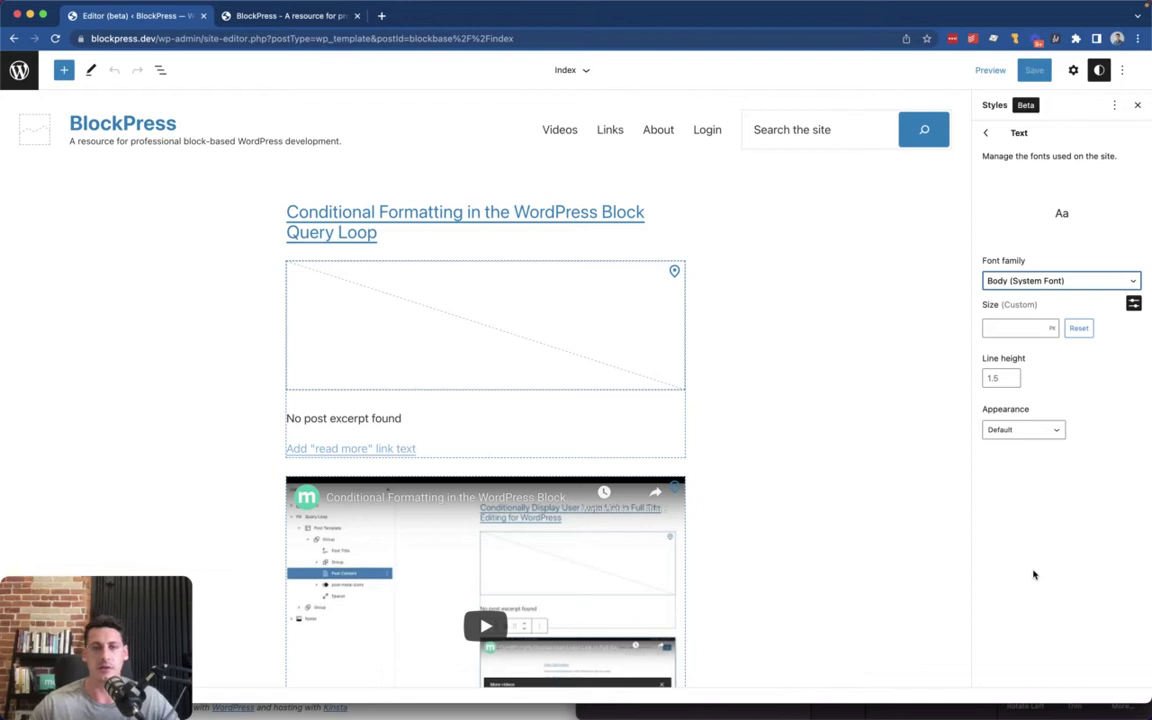
Step: Load the Work Sans Google Fonts page in a new browser tab
{"action": "key", "text": "ctrl+t"}
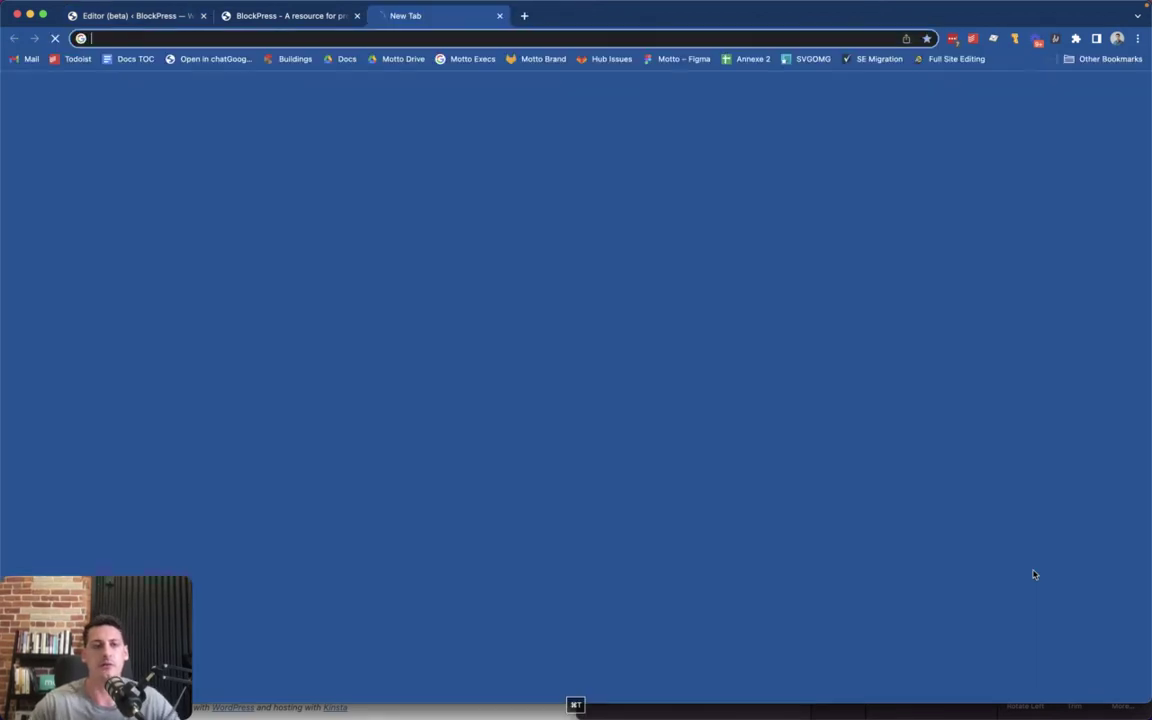
{"action": "type", "text": "https://fonts.google.com/specimen/Work+Sans?query=work+sans"}
{"action": "key", "text": "Return"}
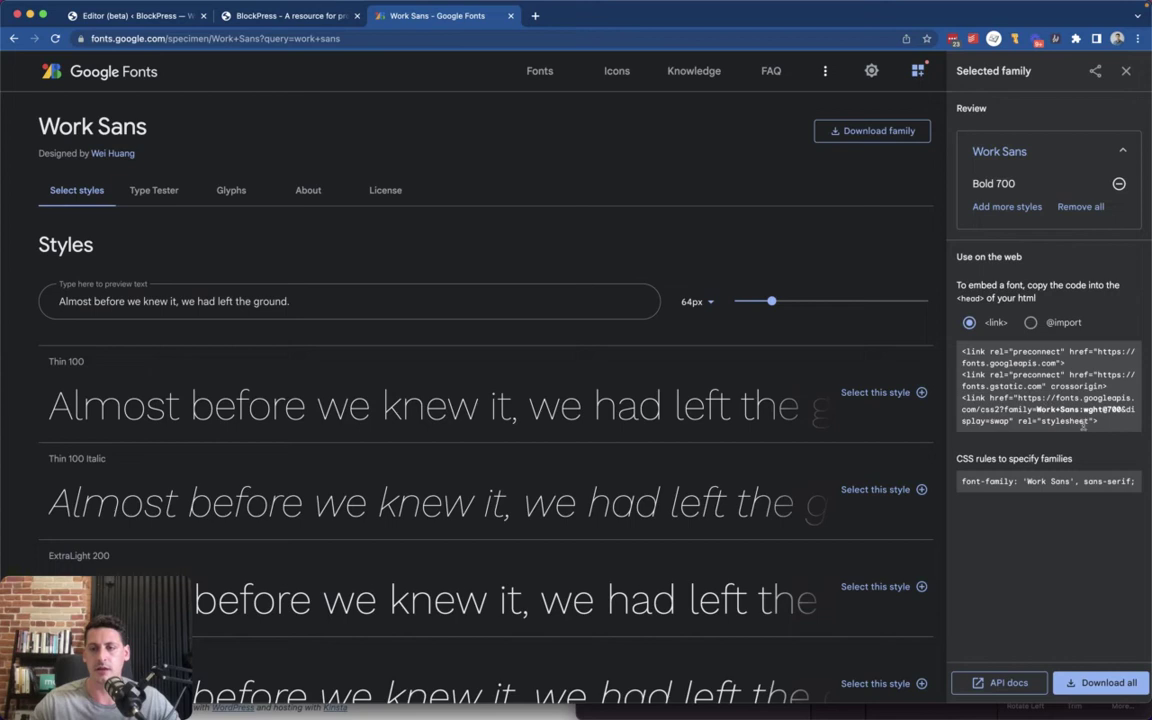
Step: Select and copy the Work Sans Bold 700 <link> embed code
{"action": "left_click_drag", "start_coordinate": [1104, 422], "coordinate": [962, 353]}
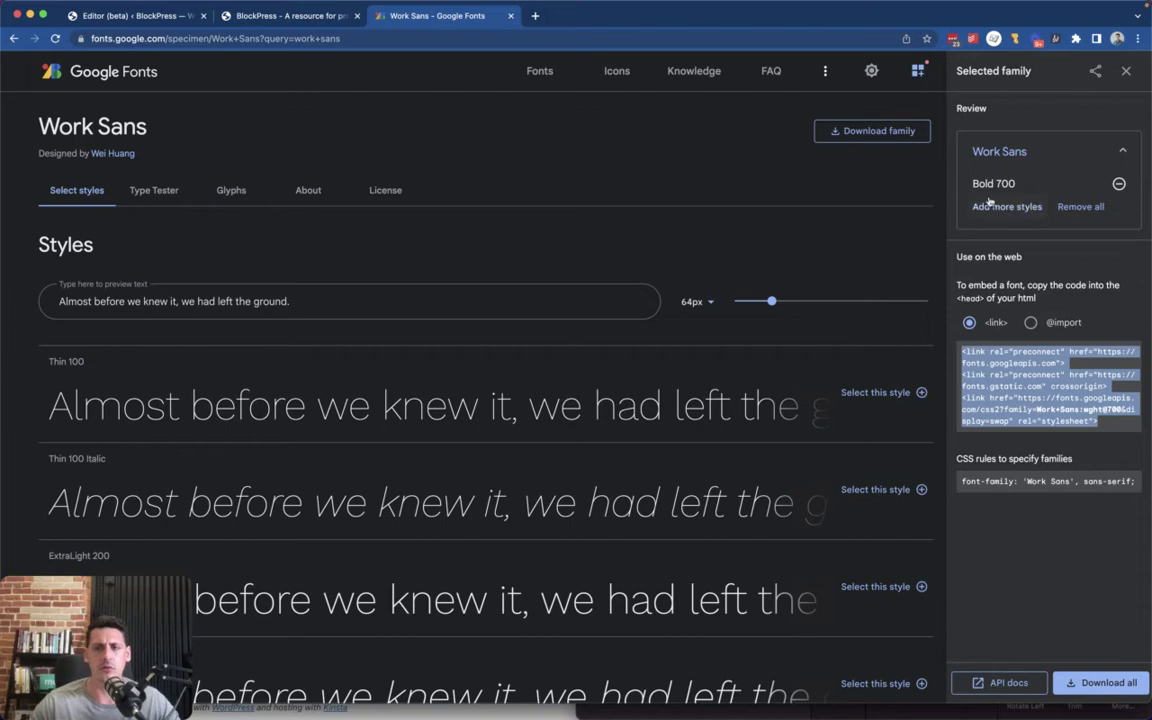
{"action": "scroll", "coordinate": [710, 457], "scroll_direction": "down", "scroll_amount": 2}
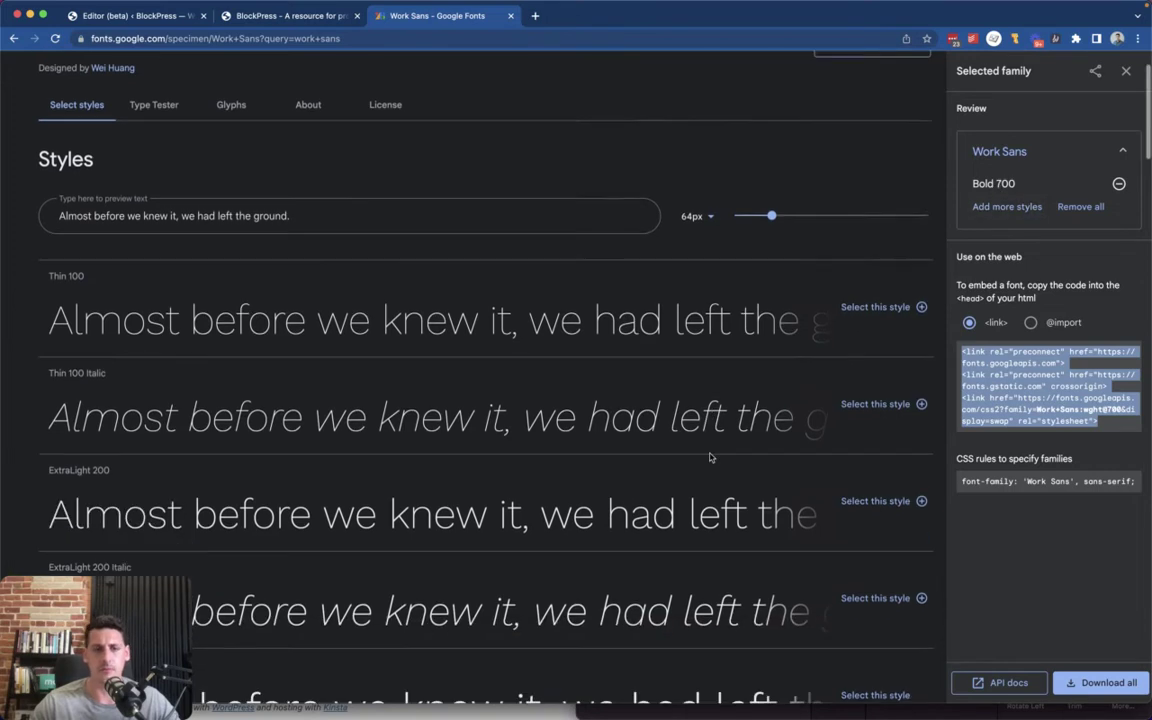
{"action": "scroll", "coordinate": [710, 457], "scroll_direction": "down", "scroll_amount": 3}
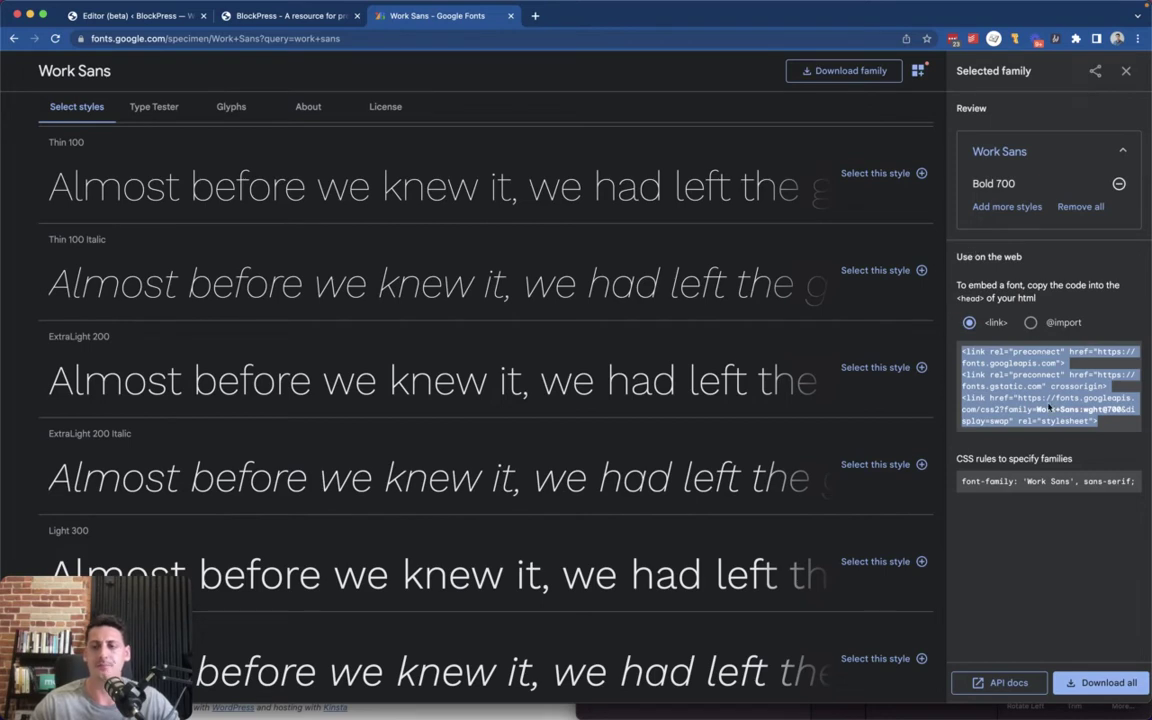
{"action": "left_click_drag", "start_coordinate": [1098, 421], "coordinate": [992, 372]}
{"action": "key", "text": "super+c"}
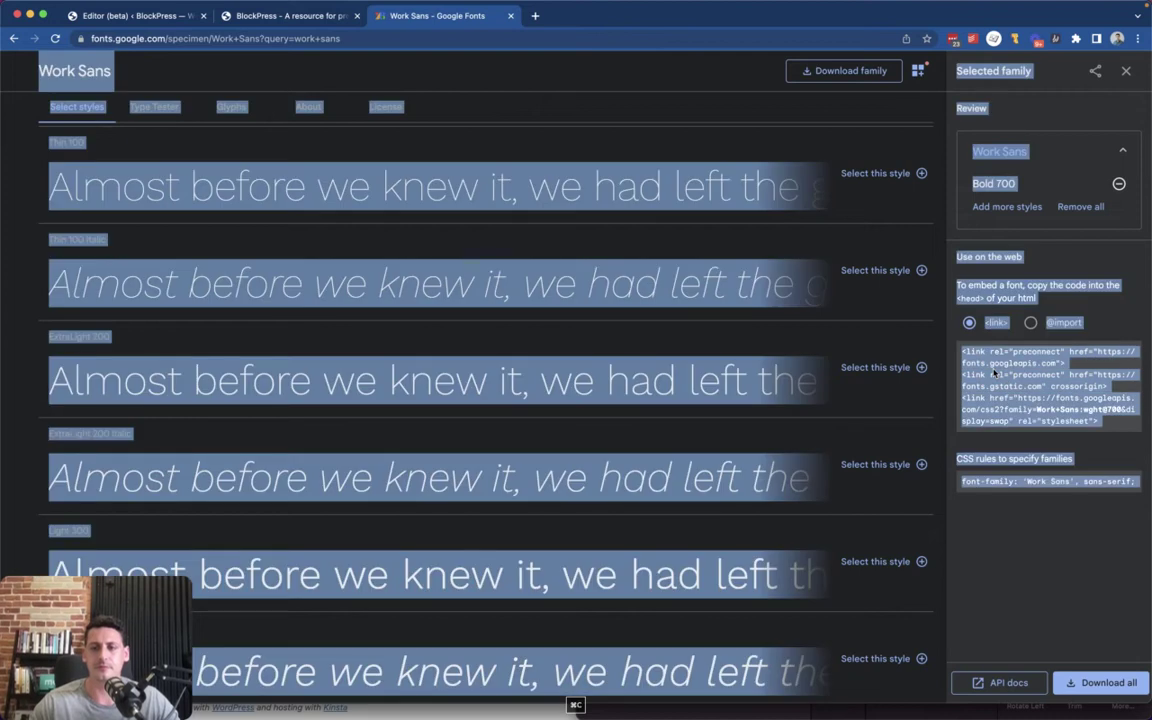
{"action": "left_click_drag", "start_coordinate": [1098, 421], "coordinate": [961, 349]}
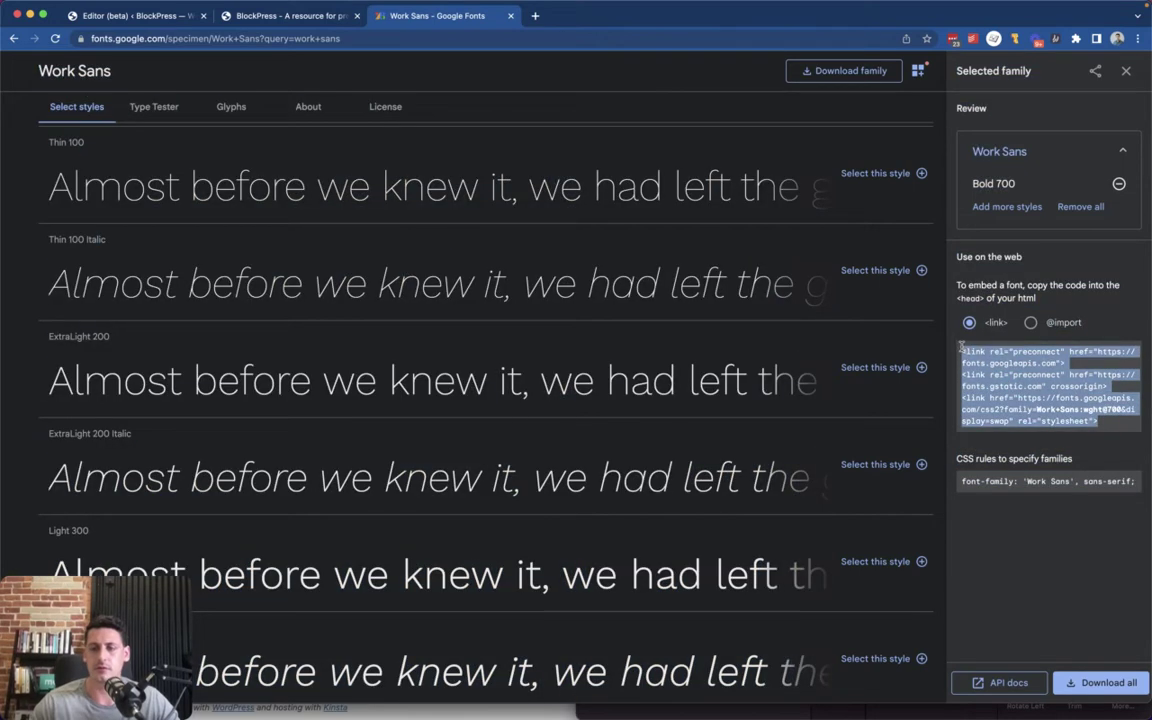
Step: Switch back to the BlockPress site editor and return to the admin Dashboard through the W logo menu
{"action": "left_click", "coordinate": [263, 17]}
{"action": "left_click", "coordinate": [157, 17]}
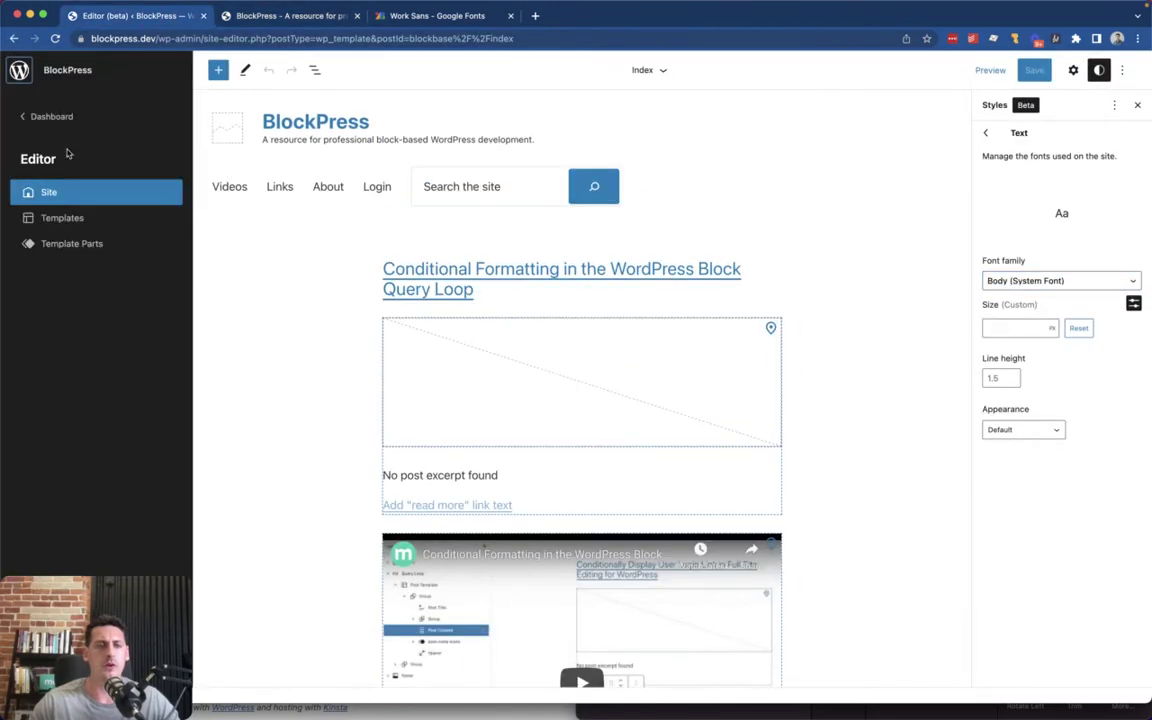
{"action": "left_click", "coordinate": [16, 66]}
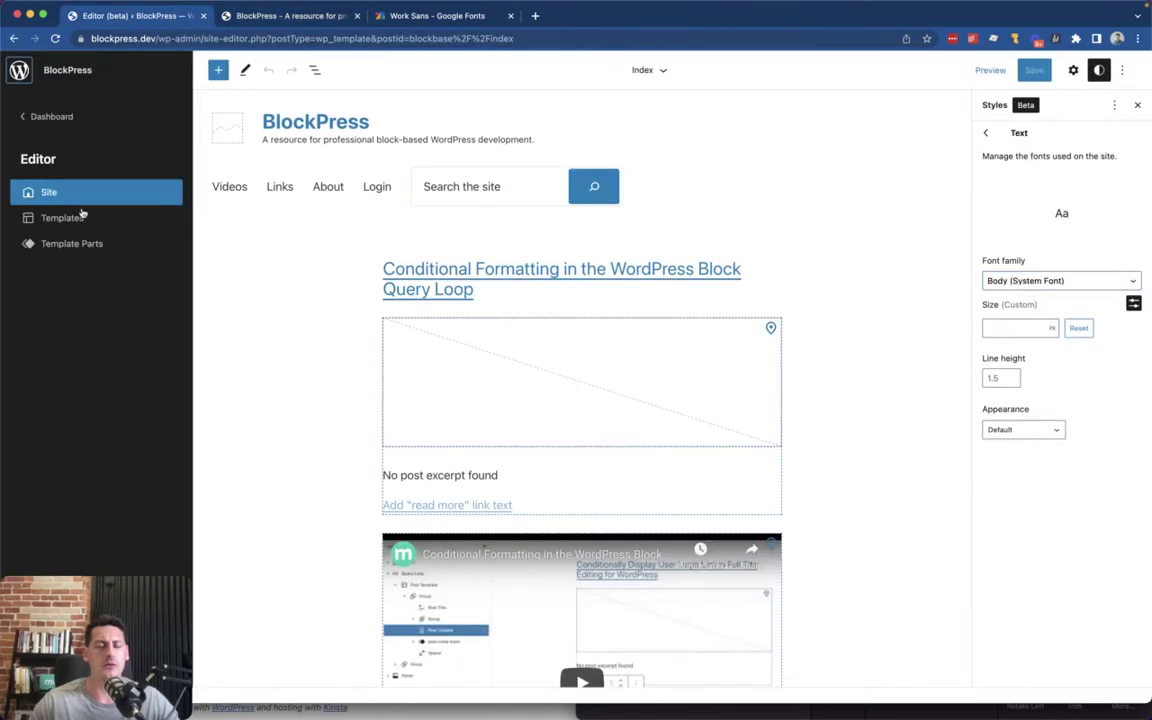
{"action": "left_click", "coordinate": [43, 118]}
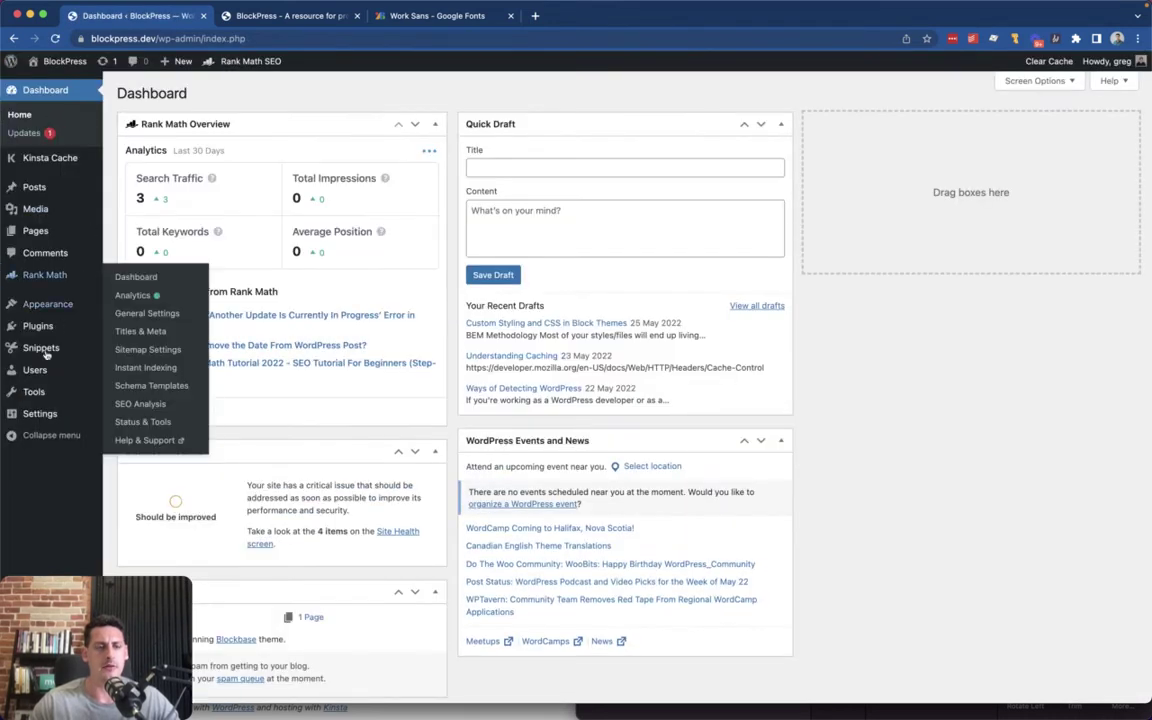
{"action": "mouse_move", "coordinate": [45, 355]}
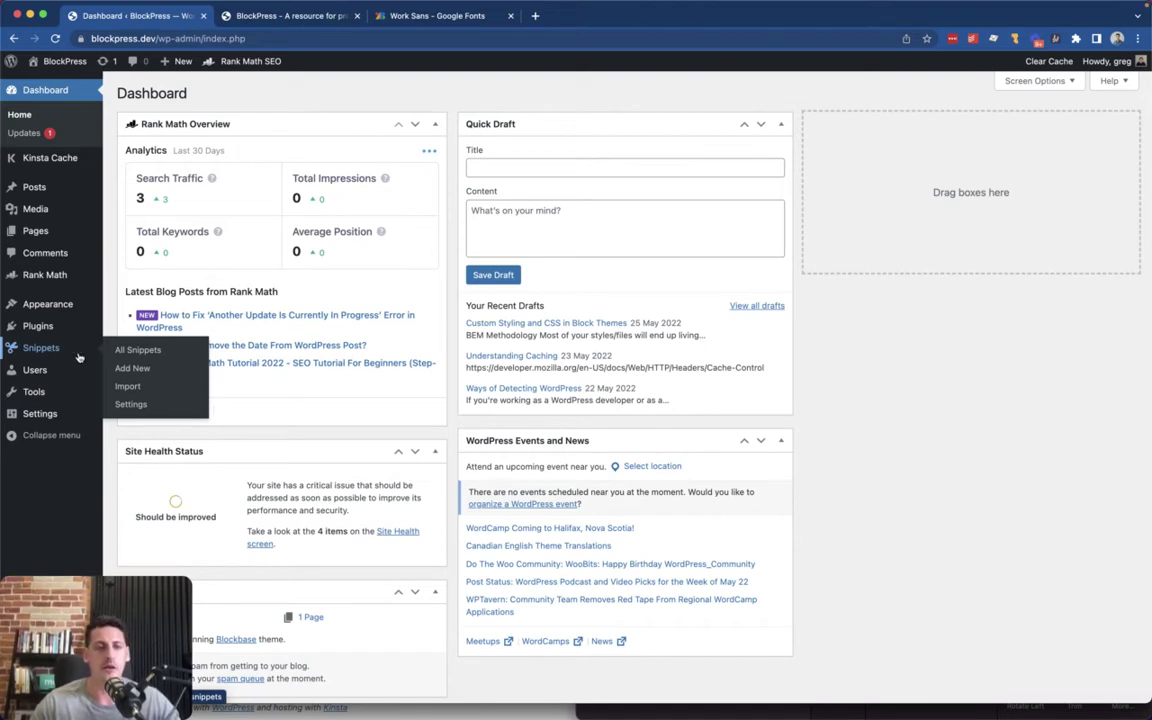
Step: Add a new snippet titled GoogleCustomFont
{"action": "left_click", "coordinate": [141, 368]}
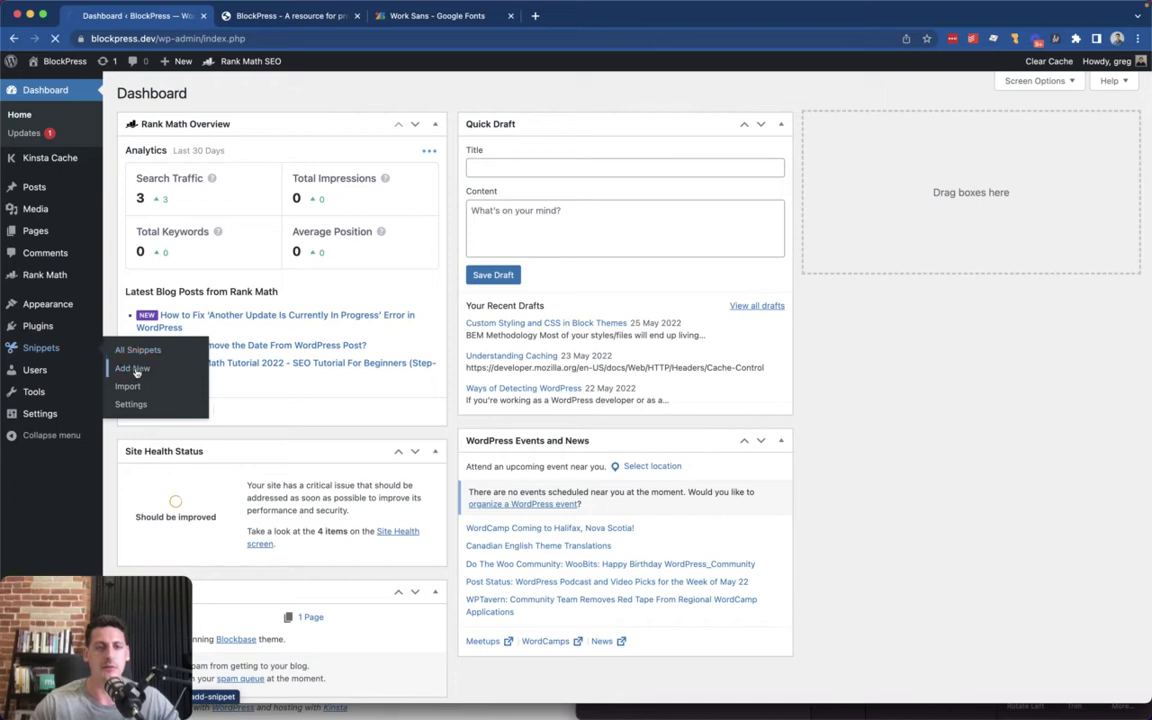
{"action": "left_click", "coordinate": [172, 128]}
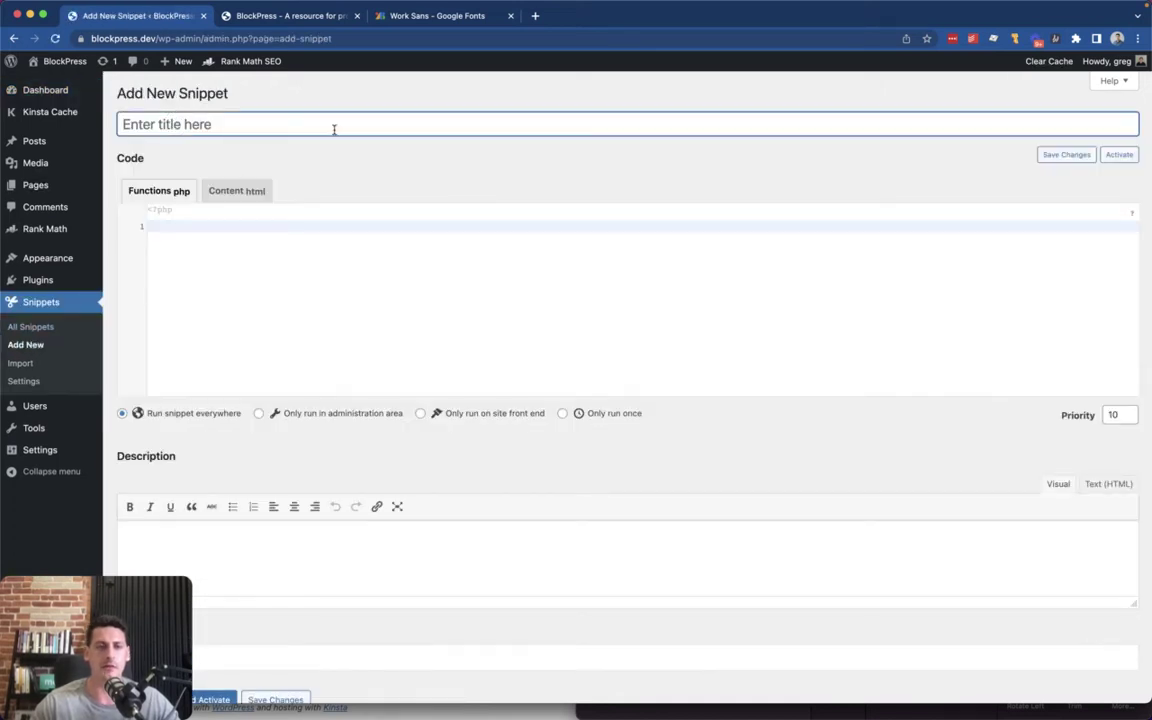
{"action": "type", "text": "C"}
{"action": "key", "text": "BackSpace"}
{"action": "type", "text": "G"}
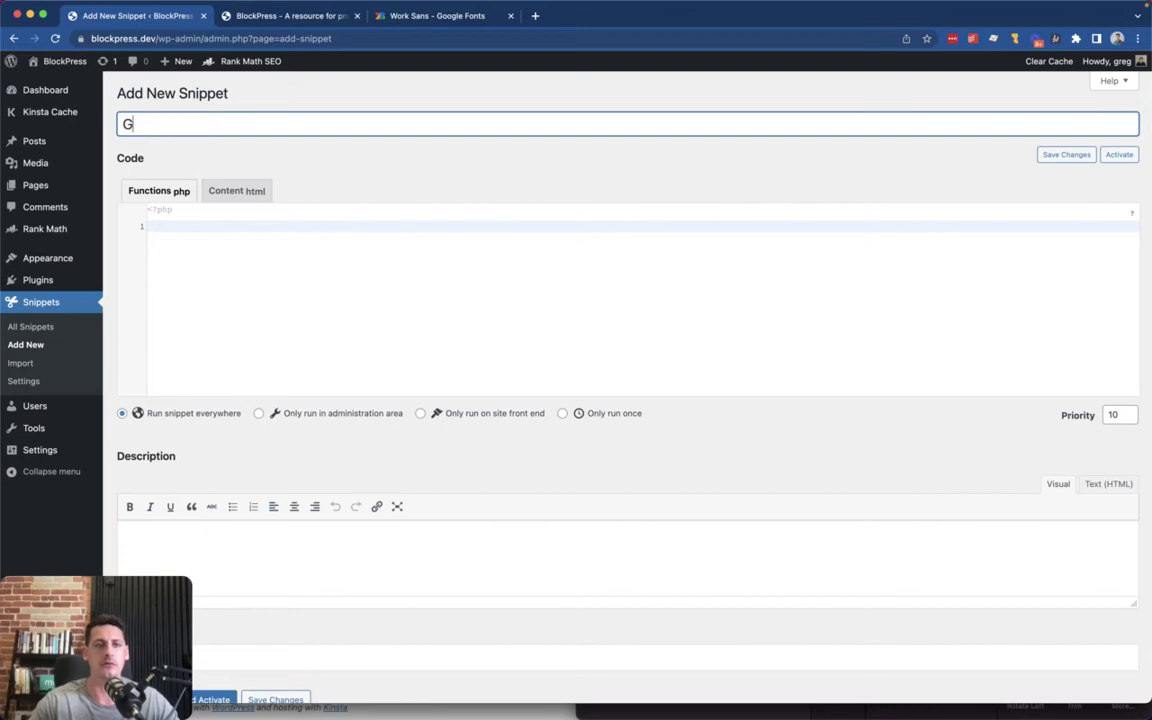
{"action": "type", "text": "oogleCustomFOn"}
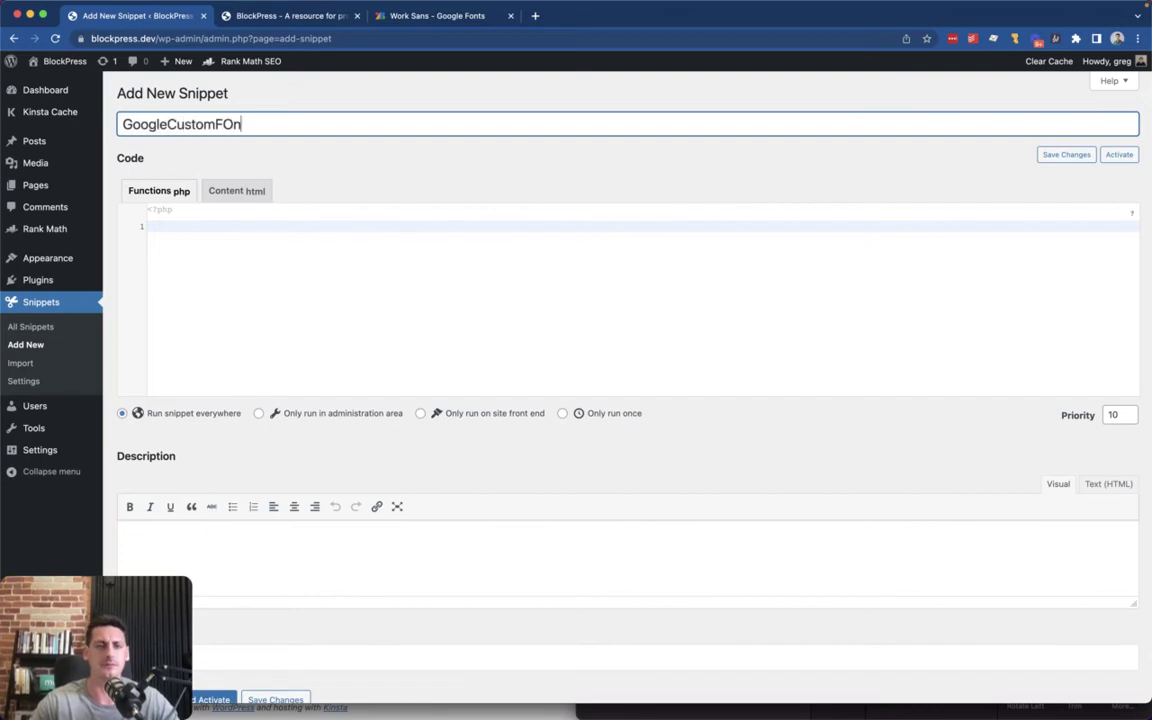
{"action": "key", "text": "BackSpace"}
{"action": "key", "text": "BackSpace"}
{"action": "type", "text": "ont"}
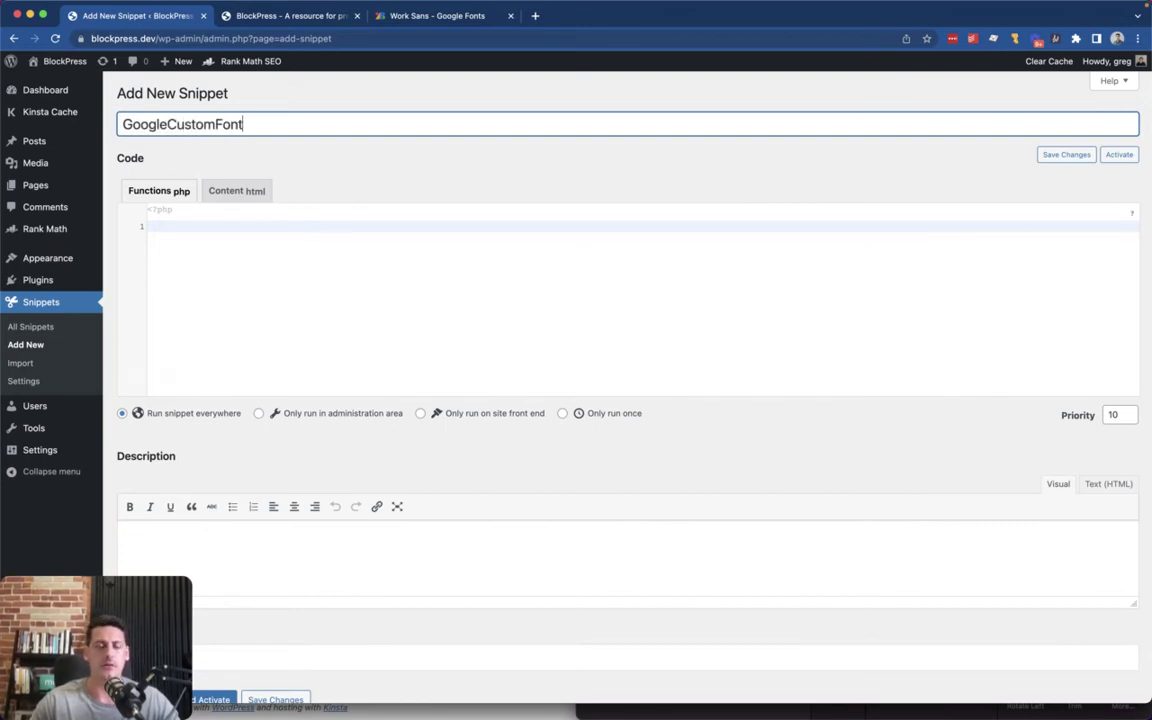
{"action": "key", "text": "Tab"}
Step: Write an add_action('wp_head') function that outputs the pasted Work Sans Google Fonts link tags
{"action": "left_click", "coordinate": [330, 236]}
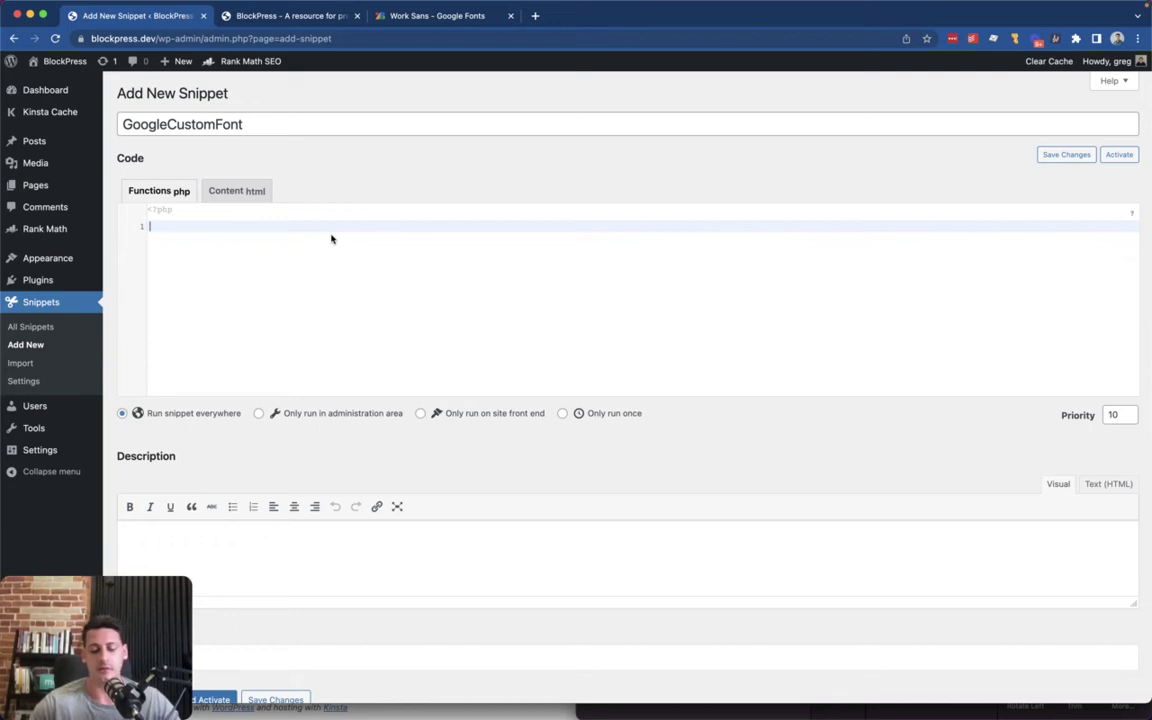
{"action": "type", "text": "add"}
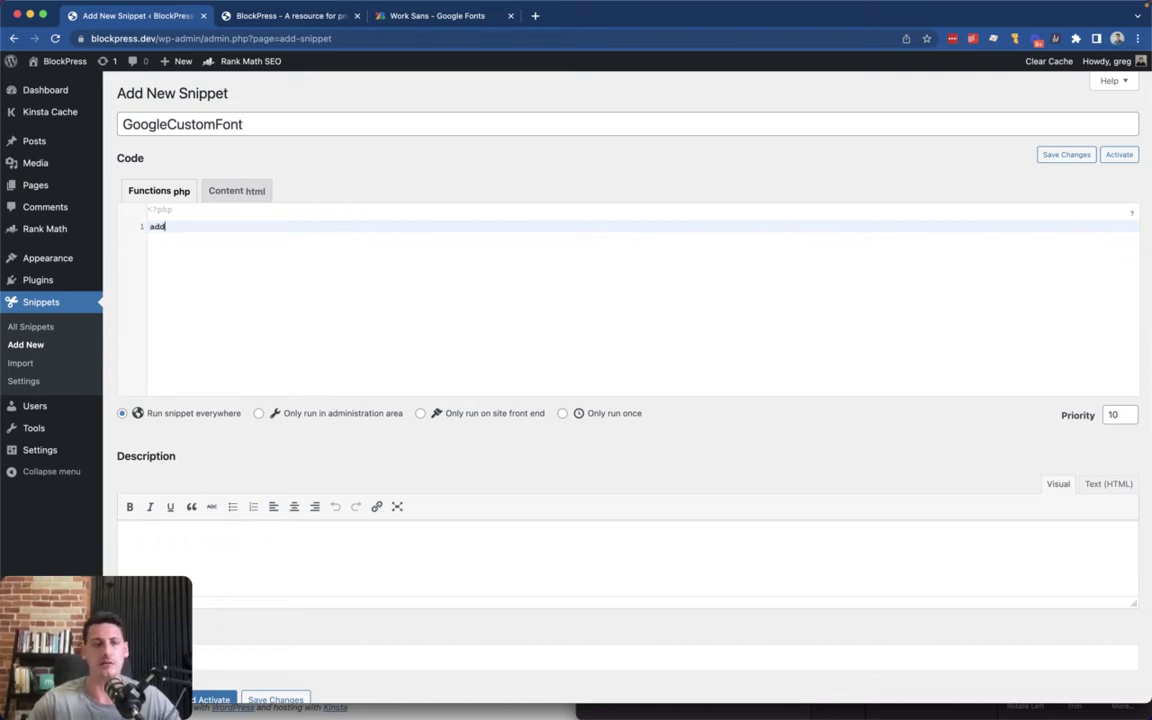
{"action": "type", "text": "_action();"}
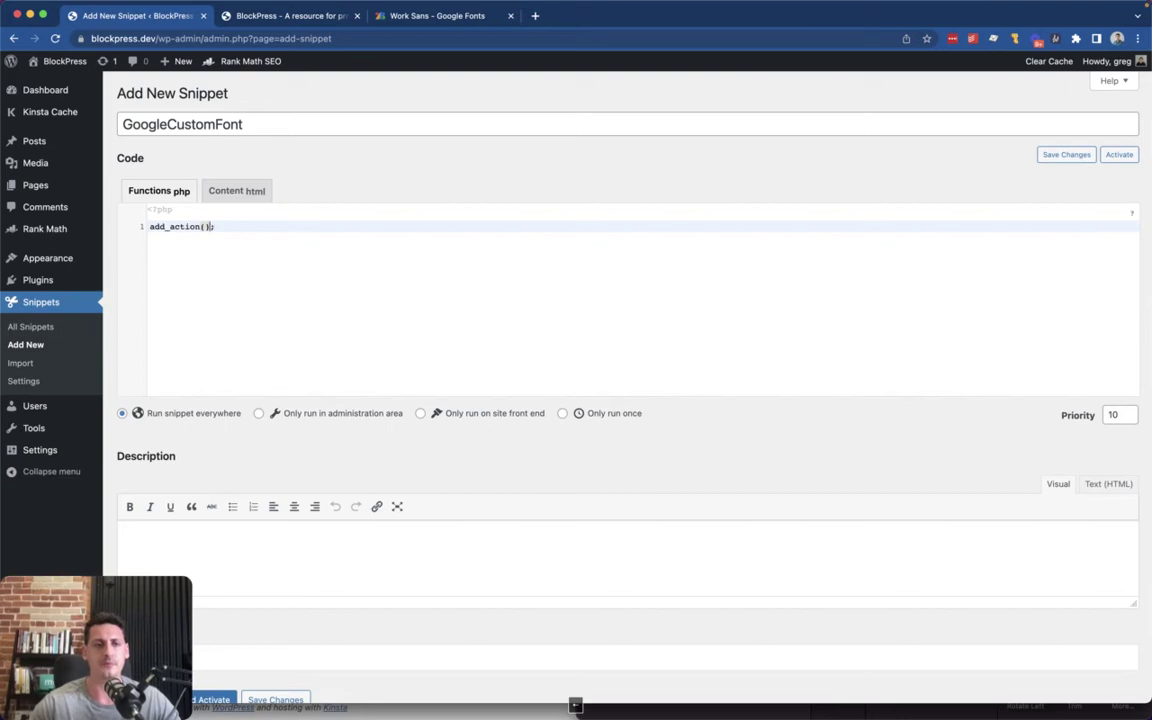
{"action": "type", "text": "'wp"}
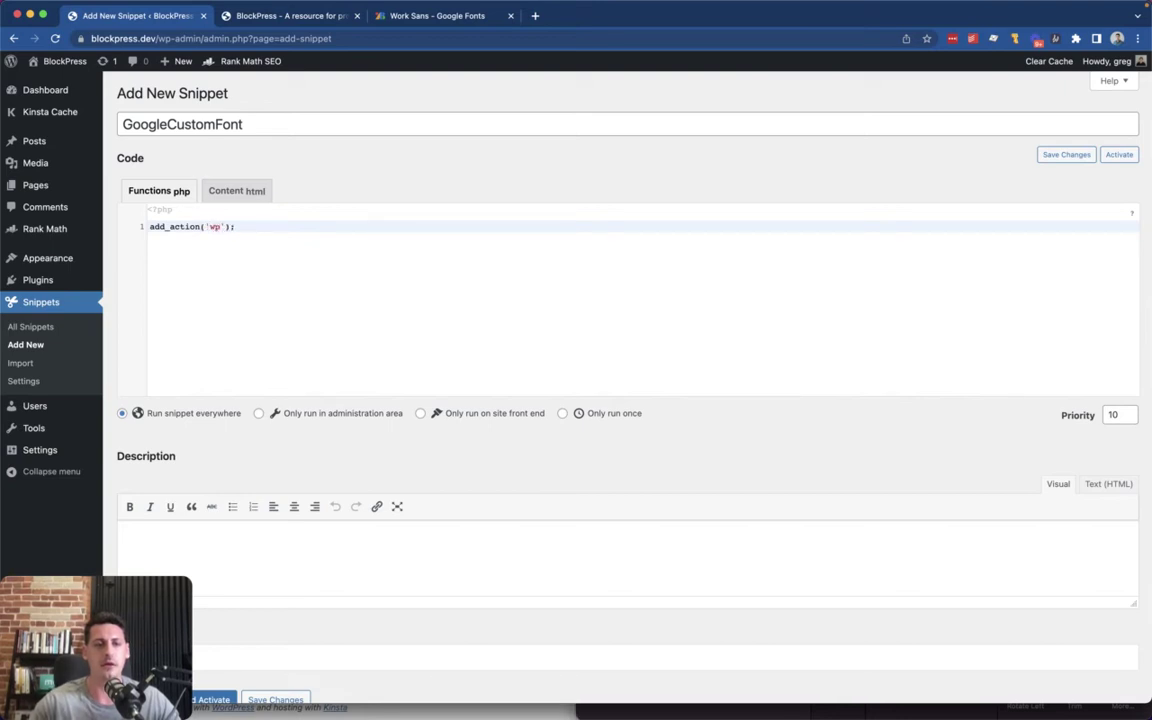
{"action": "type", "text": "_head', f"}
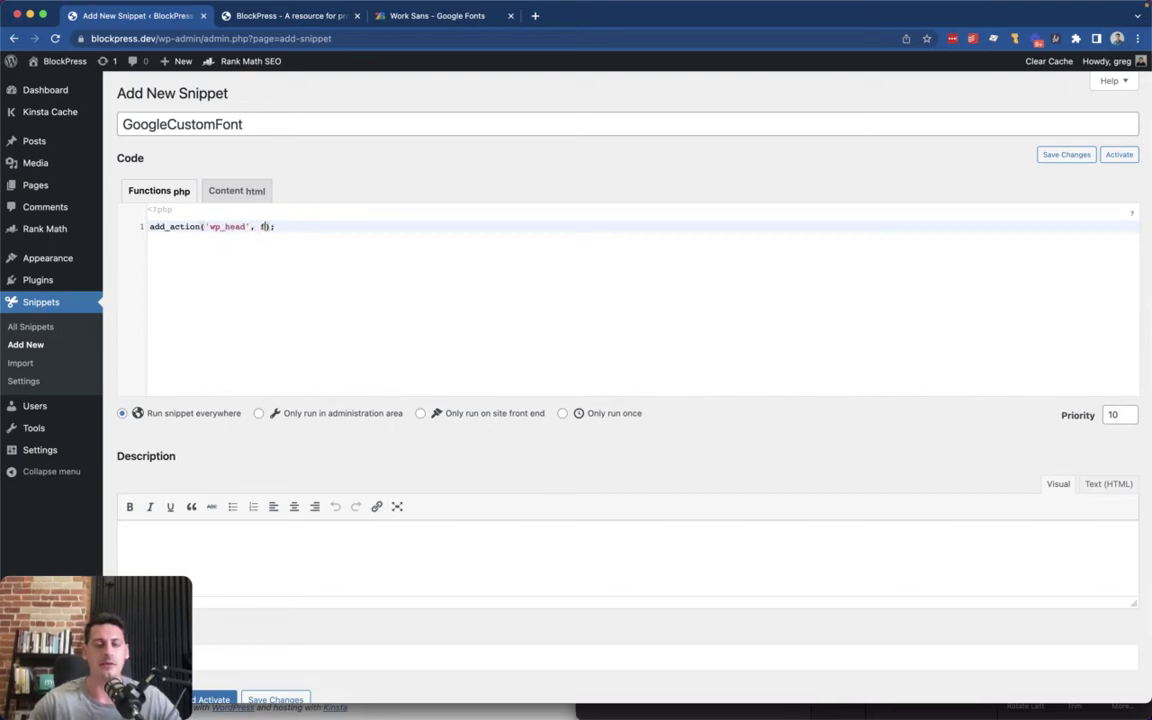
{"action": "type", "text": "ontsnn"}
{"action": "key", "text": "BackSpace"}
{"action": "key", "text": "BackSpace"}
{"action": "key", "text": "BackSpace"}
{"action": "key", "text": "BackSpace"}
{"action": "key", "text": "BackSpace"}
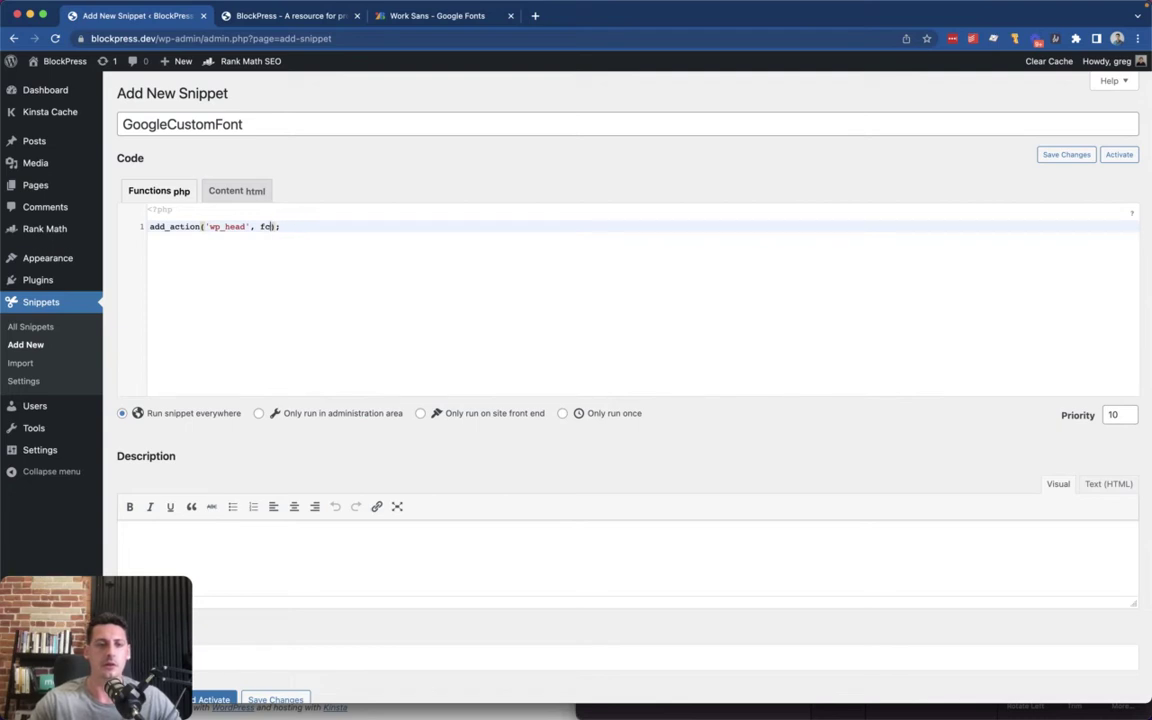
{"action": "key", "text": "BackSpace"}
{"action": "type", "text": "unction() "}
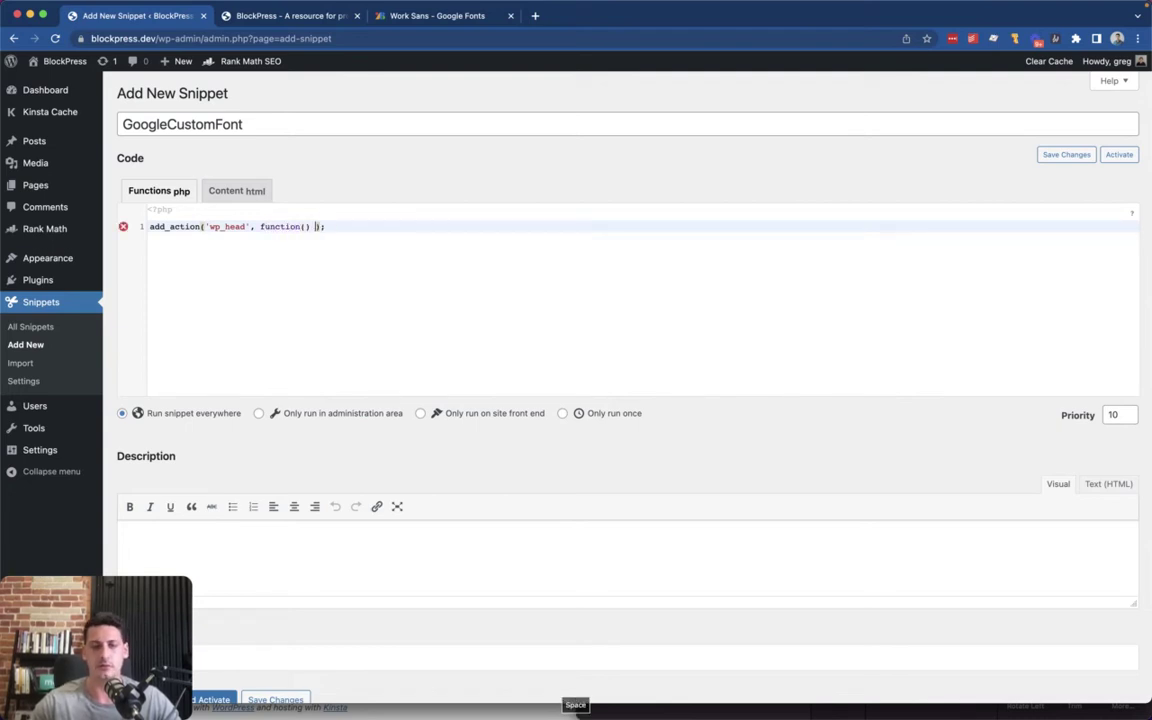
{"action": "type", "text": "{"}
{"action": "key", "text": "Return"}
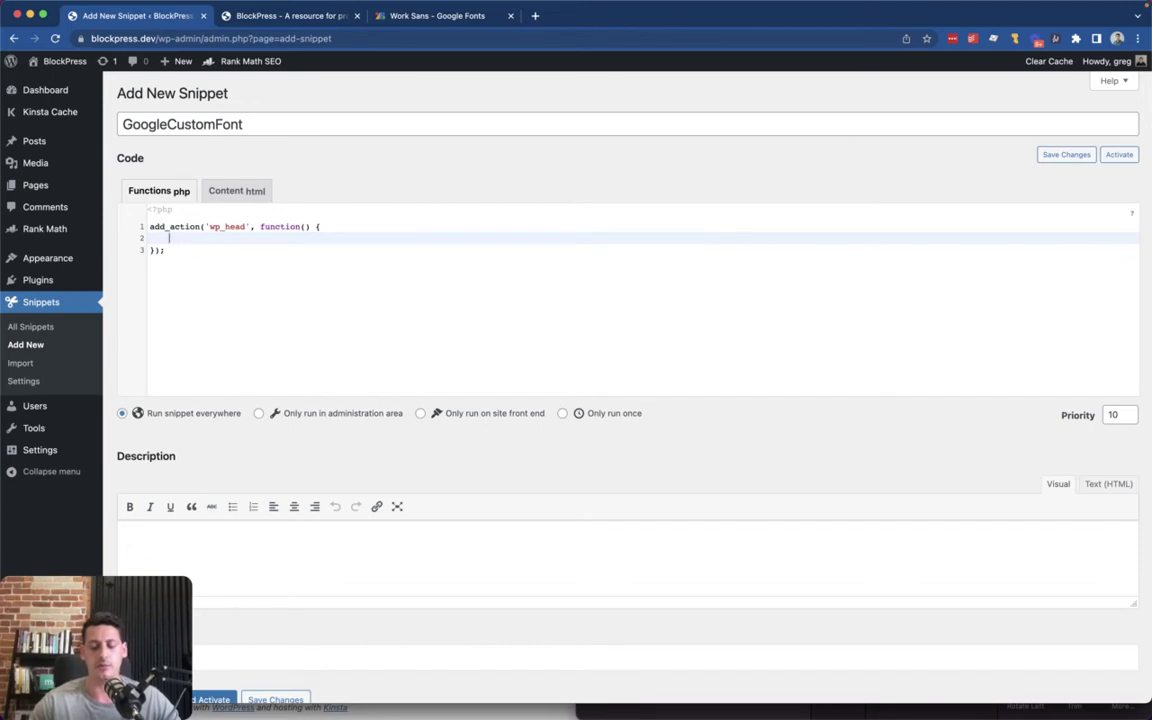
{"action": "type", "text": "?>"}
{"action": "key", "text": "Return"}
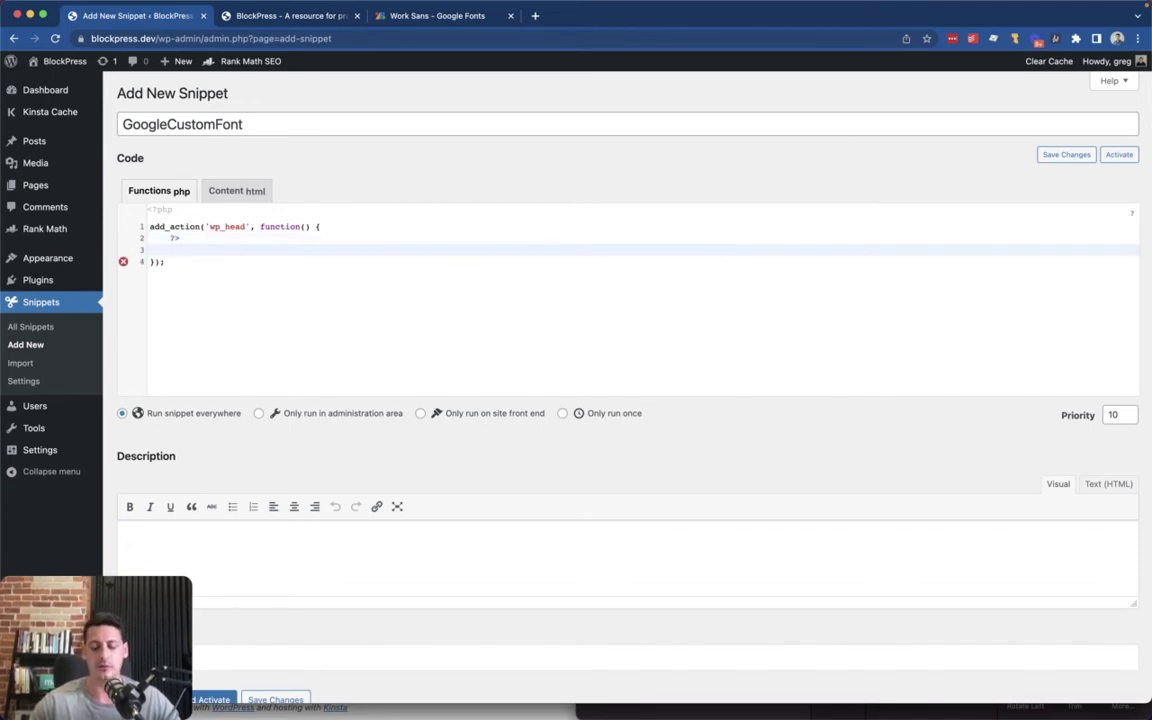
{"action": "type", "text": "<?php"}
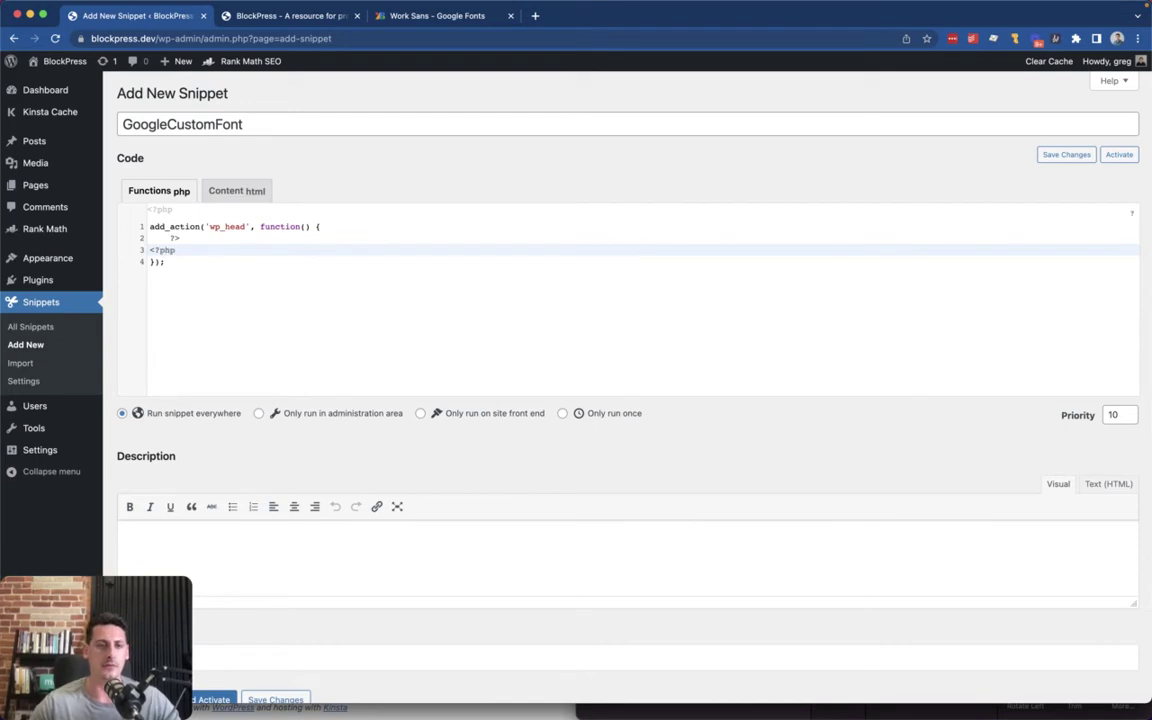
{"action": "key", "text": "super+Left"}
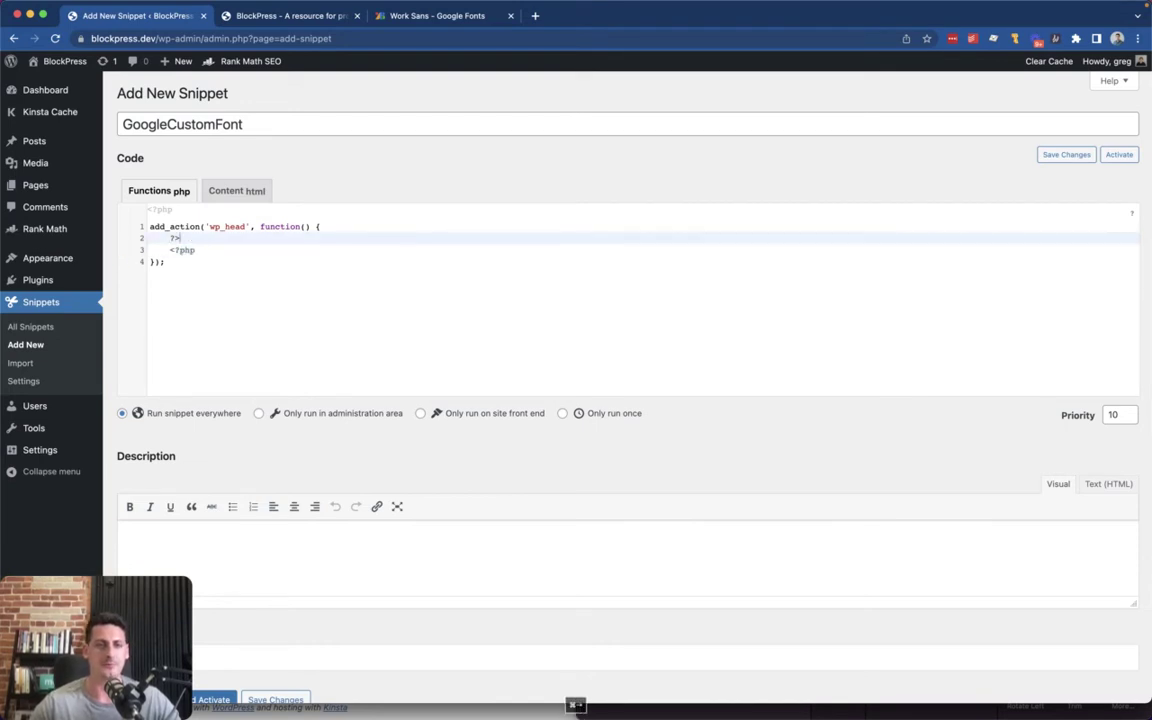
{"action": "key", "text": "Return"}
{"action": "key", "text": "Up"}
{"action": "type", "text": "<link rel=\"preconnect\" href=\"https://fonts.googleapis.com\"> <link rel=\"preconnect\" href=\"https://fonts.gstatic.com\" crossorigin> <link href=\"https://fonts.googleapis.com/css2?family=Work+Sans:wght@700&display=swap\" rel=\"stylesheet\">"}
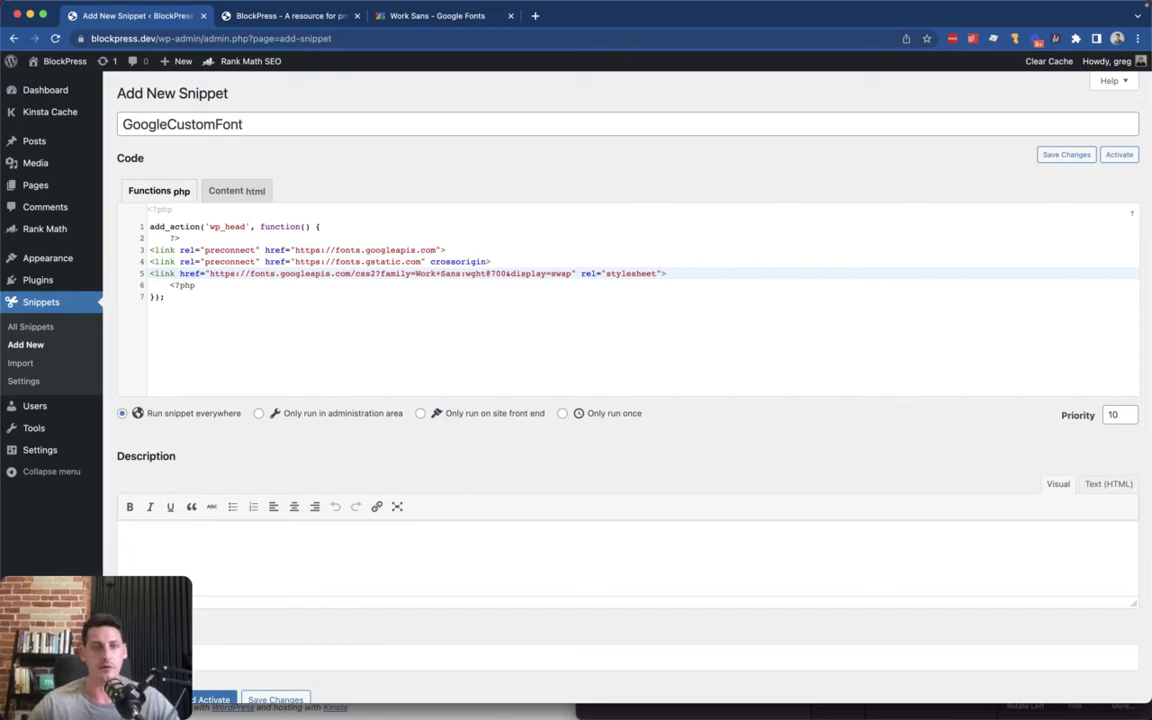
Step: Set the snippet to run only on the site front end, then save and activate it
{"action": "left_click", "coordinate": [467, 413]}
{"action": "scroll", "coordinate": [465, 430], "scroll_direction": "down", "scroll_amount": 2}
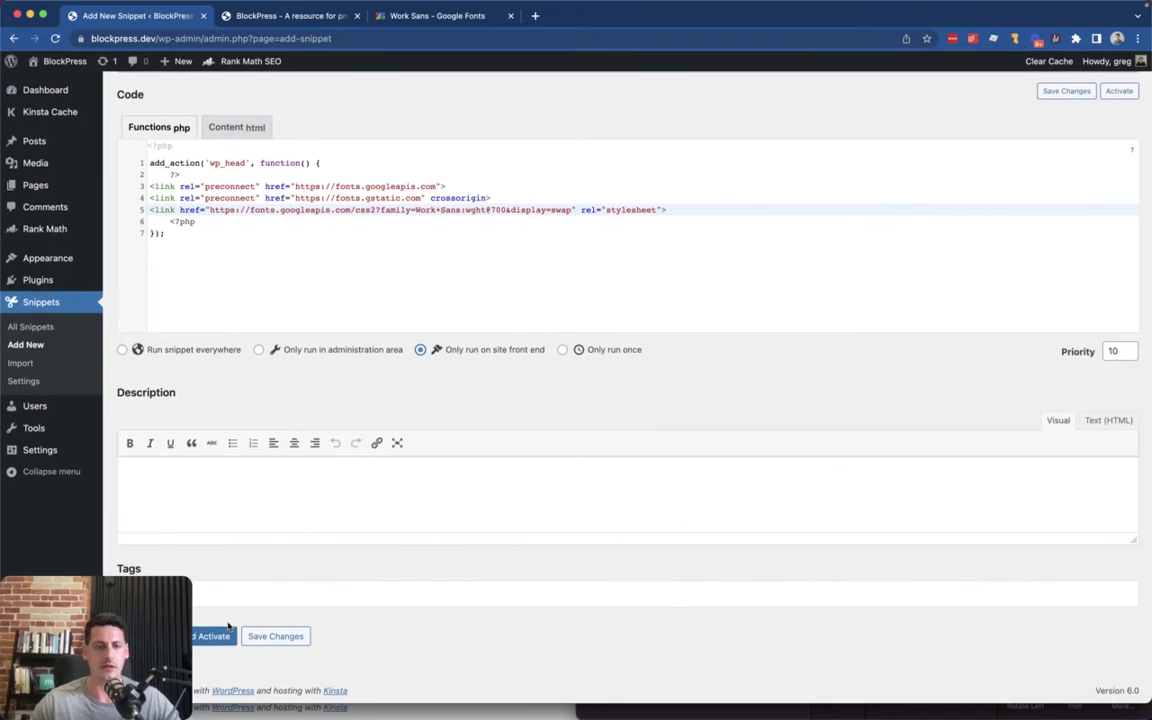
{"action": "left_click", "coordinate": [218, 636]}
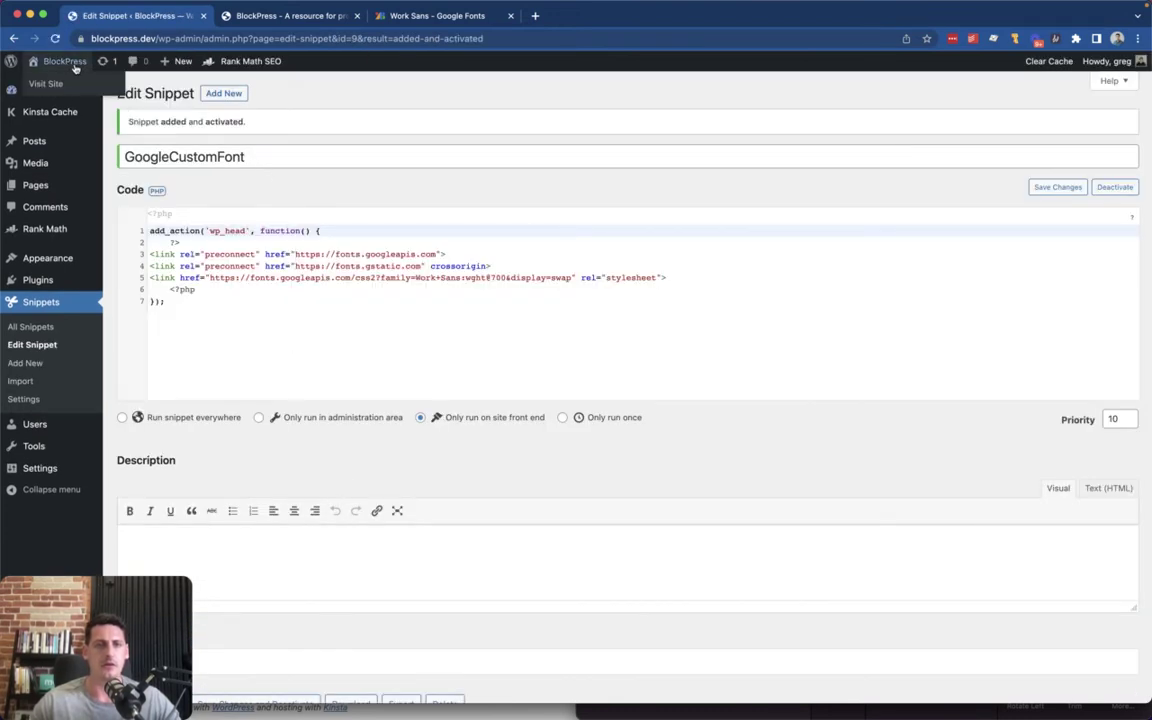
Step: Reload the live site, view its wrapped source, find 'google', and select the three Work Sans link lines
{"action": "left_click", "coordinate": [288, 16]}
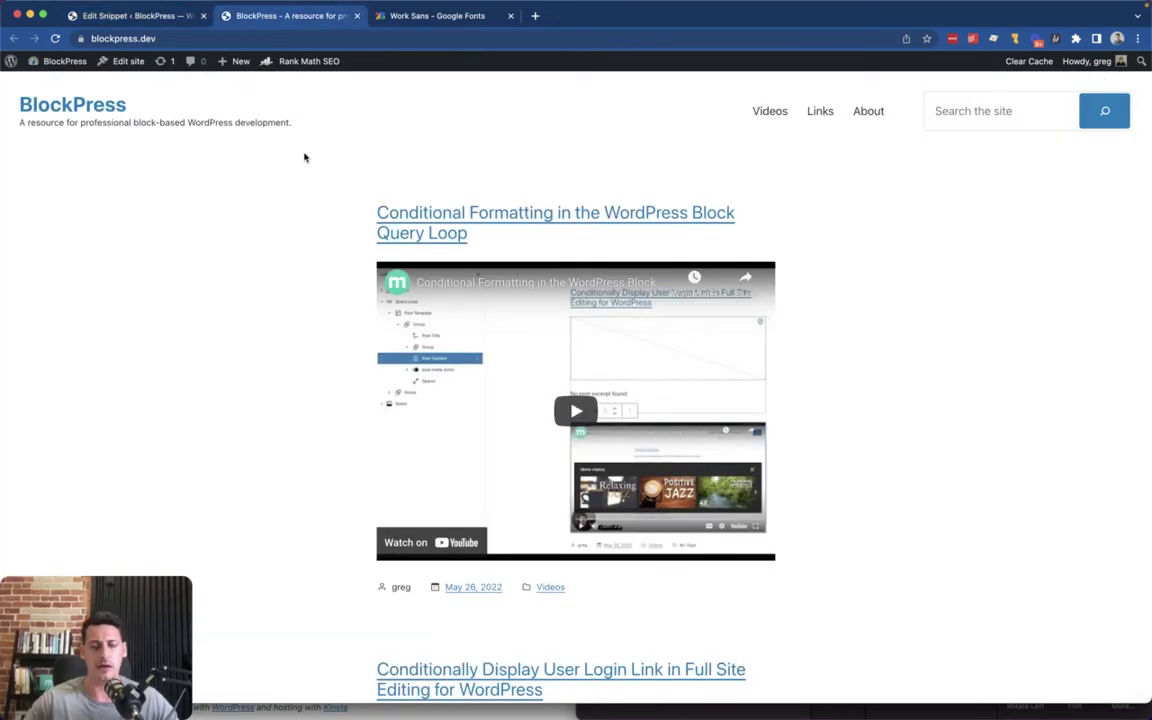
{"action": "key", "text": "super+r"}
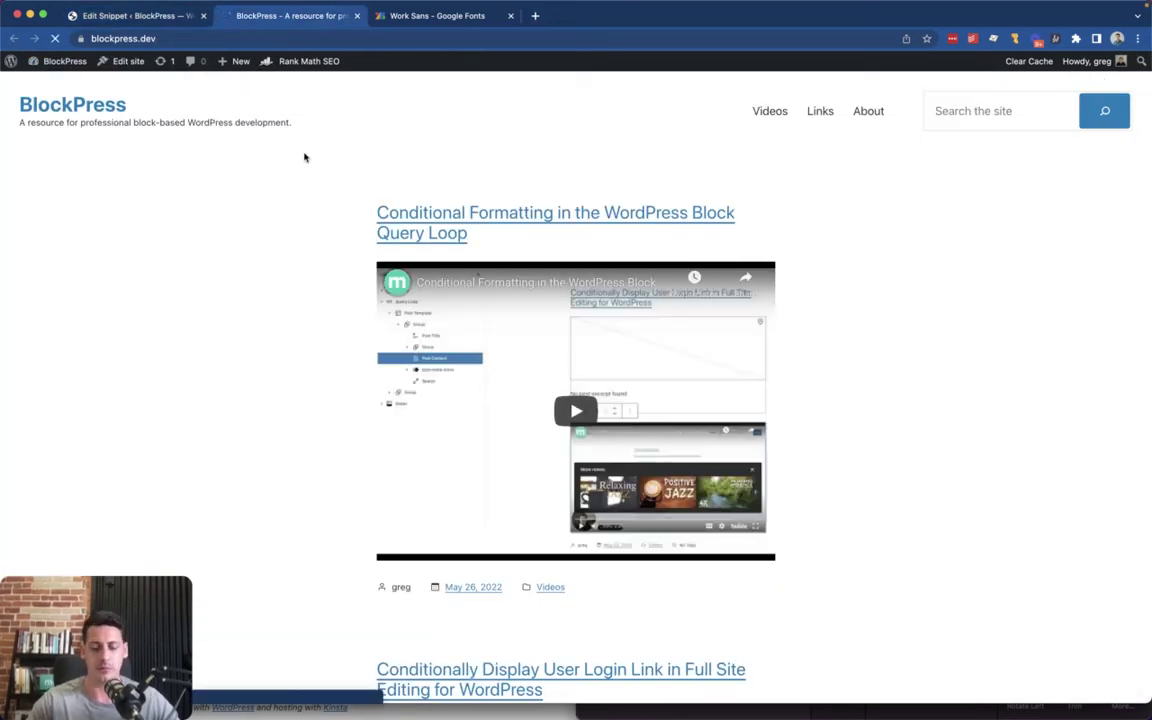
{"action": "key", "text": "alt+super+u"}
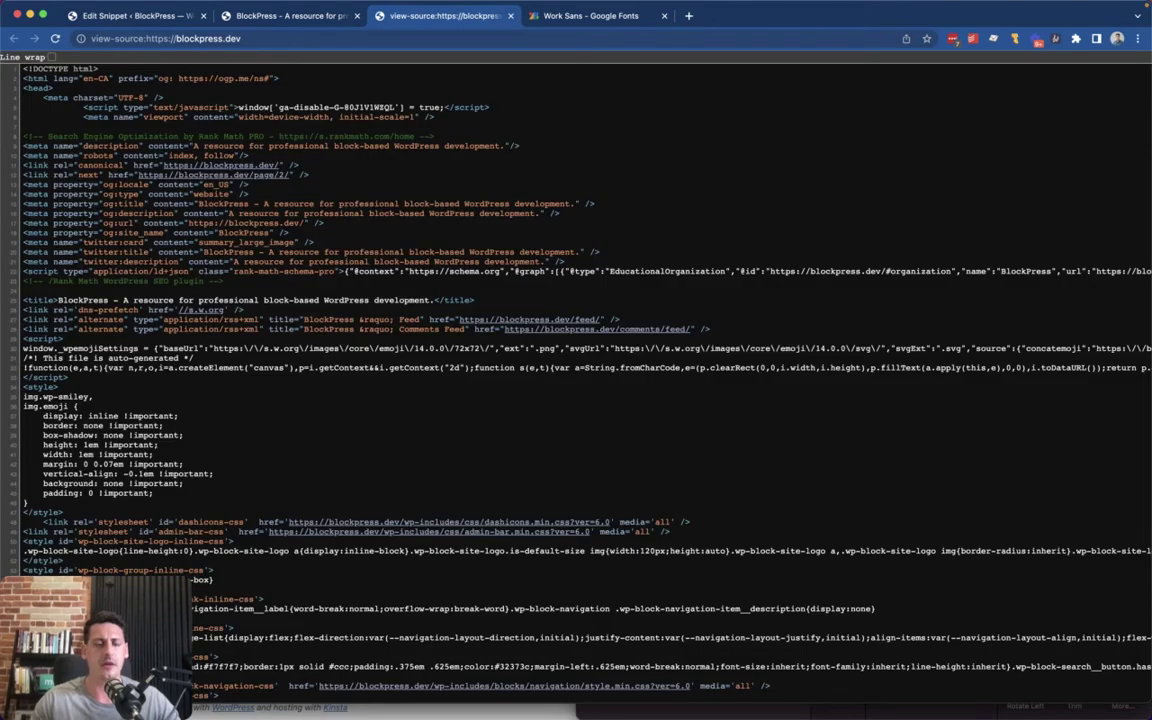
{"action": "left_click", "coordinate": [48, 56]}
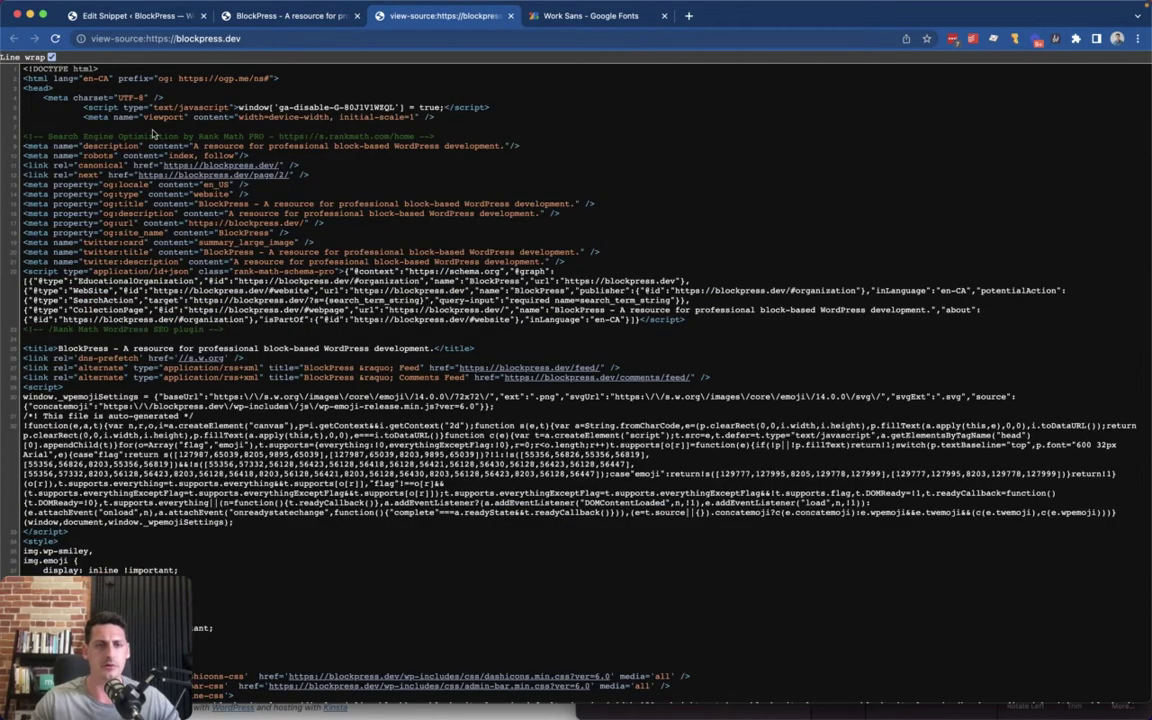
{"action": "scroll", "coordinate": [410, 450], "scroll_direction": "down", "scroll_amount": 5}
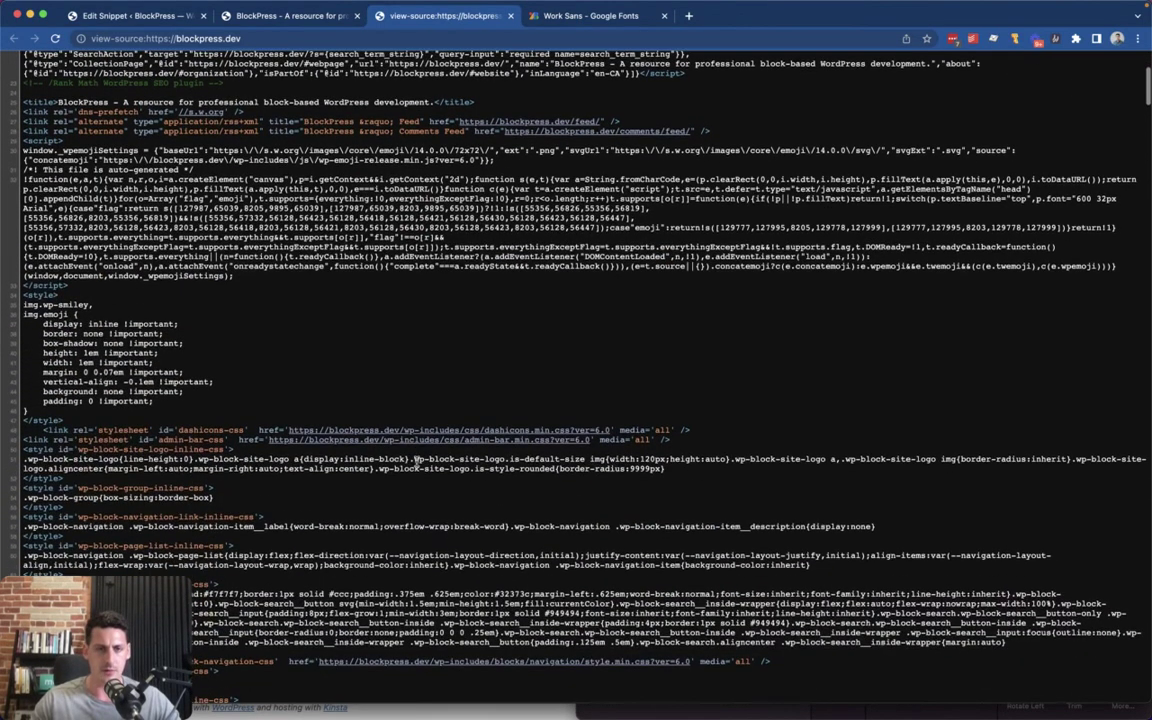
{"action": "key", "text": "super+f"}
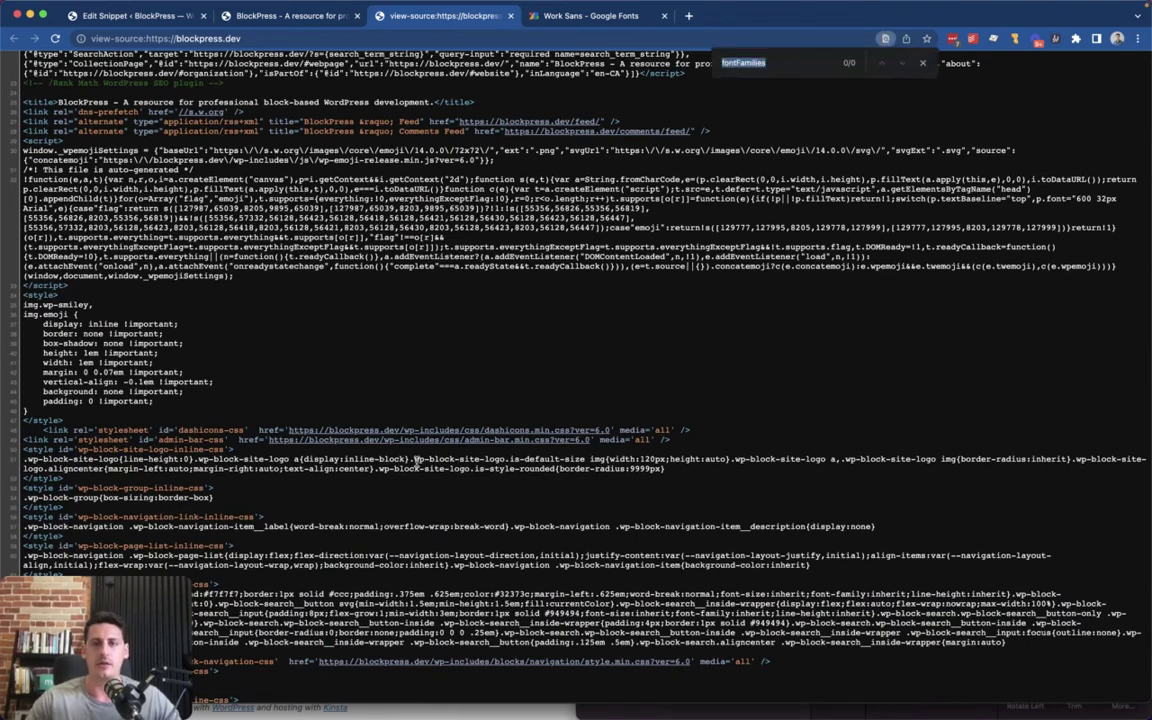
{"action": "scroll", "coordinate": [416, 461], "scroll_direction": "up", "scroll_amount": 5}
{"action": "type", "text": "google"}
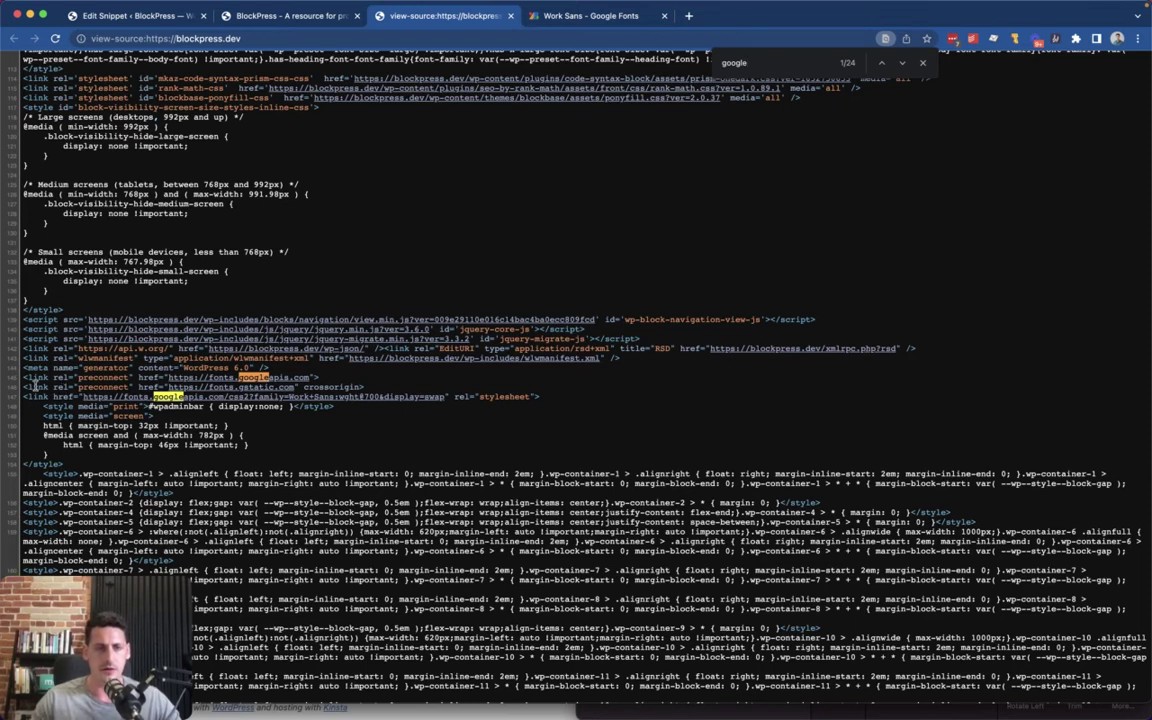
{"action": "left_click_drag", "start_coordinate": [22, 377], "coordinate": [540, 397]}
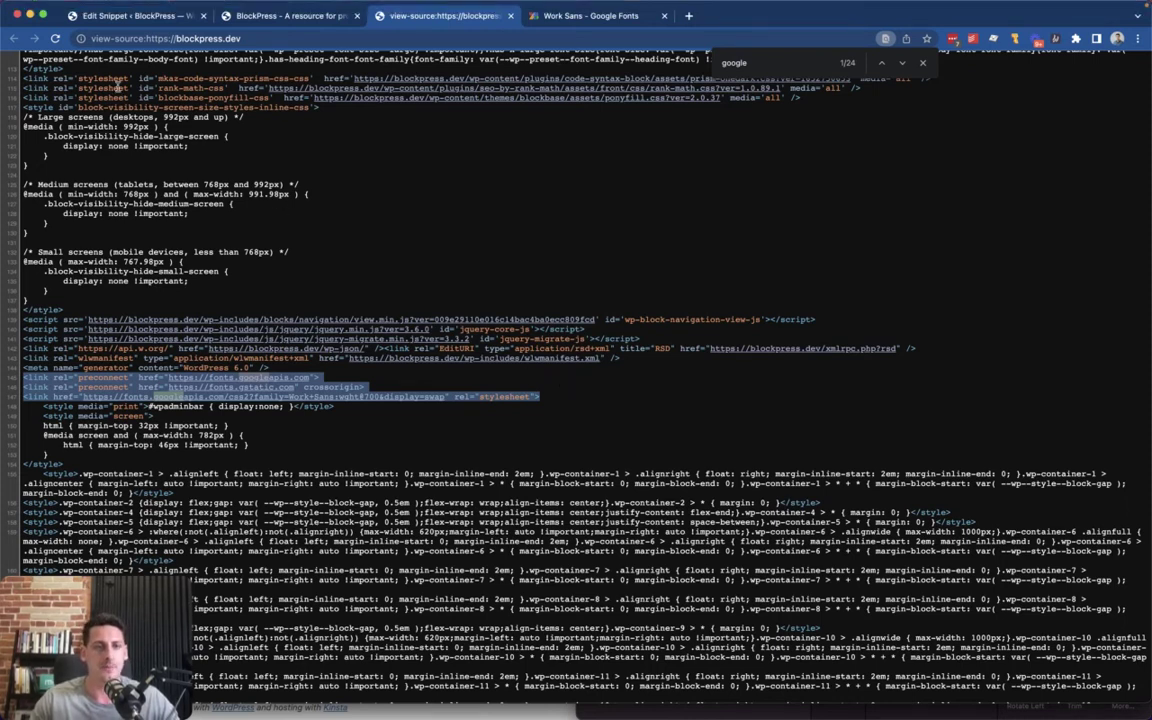
{"action": "left_click", "coordinate": [132, 16]}
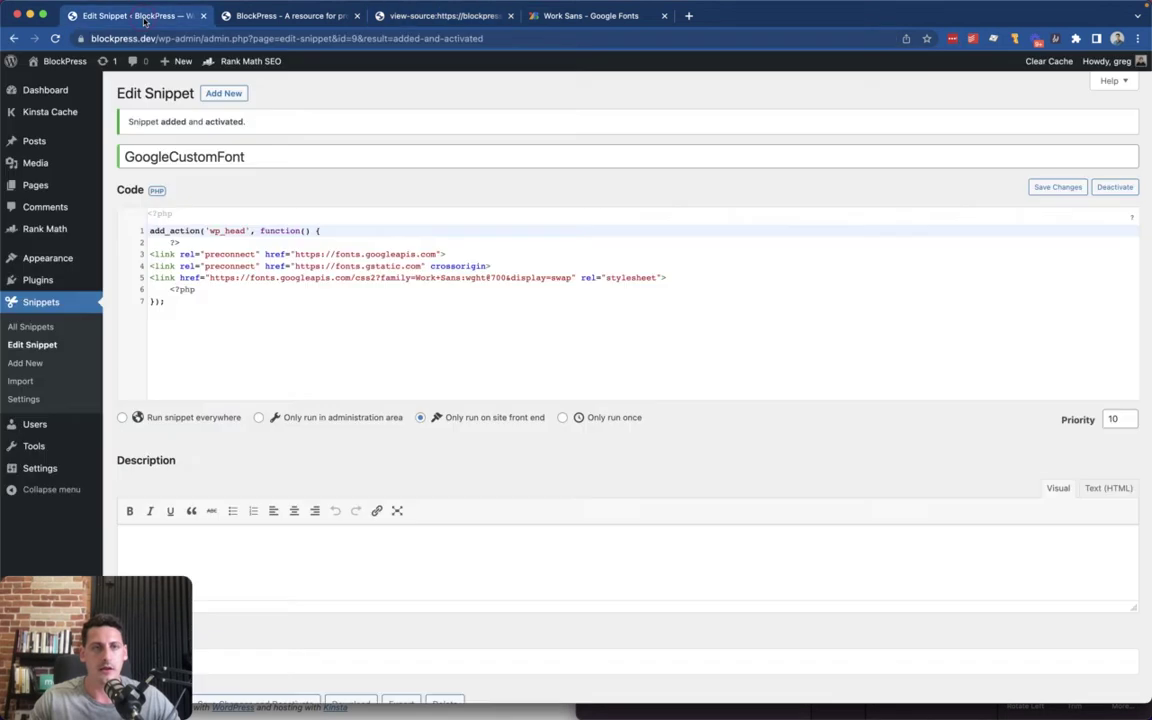
Step: From the admin dashboard, reopen Appearance > Editor to reach the Index template's Styles panel
{"action": "left_click", "coordinate": [44, 91]}
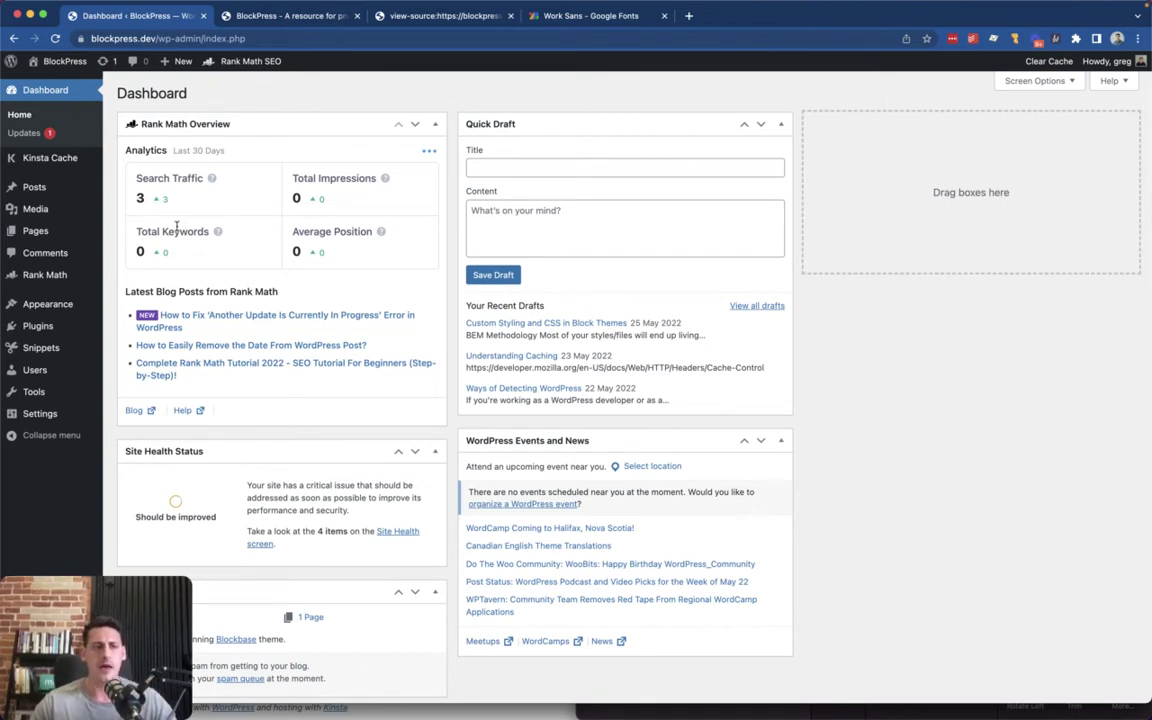
{"action": "mouse_move", "coordinate": [60, 303]}
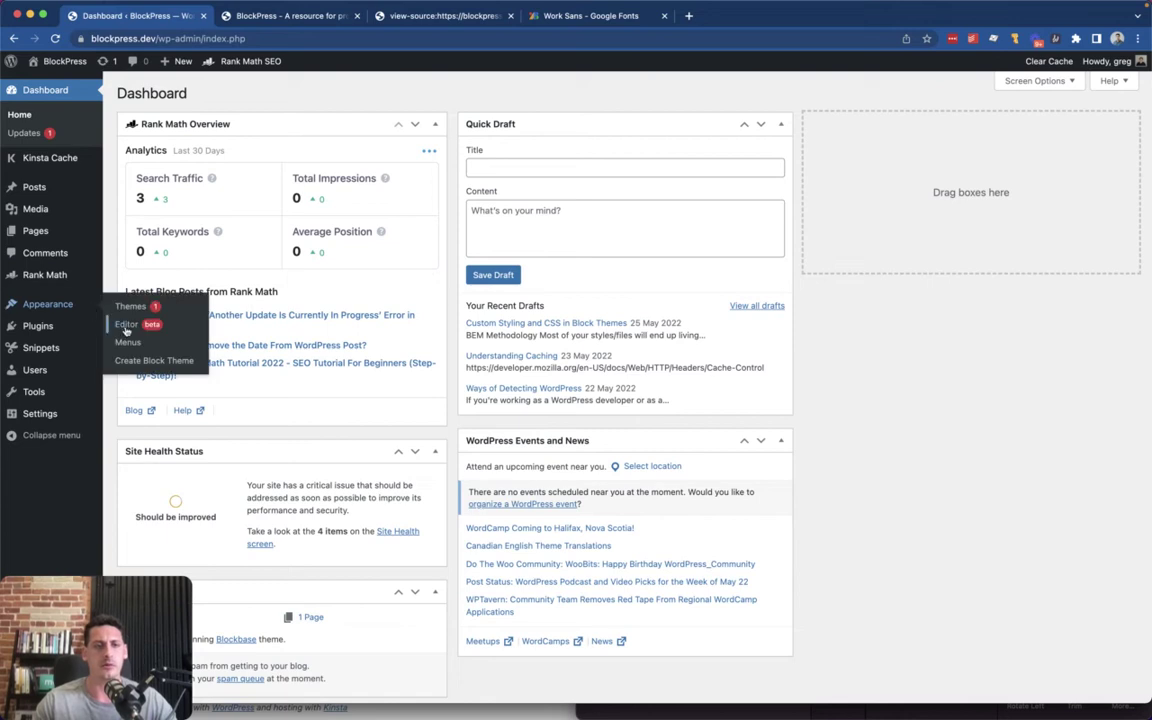
{"action": "left_click", "coordinate": [126, 326]}
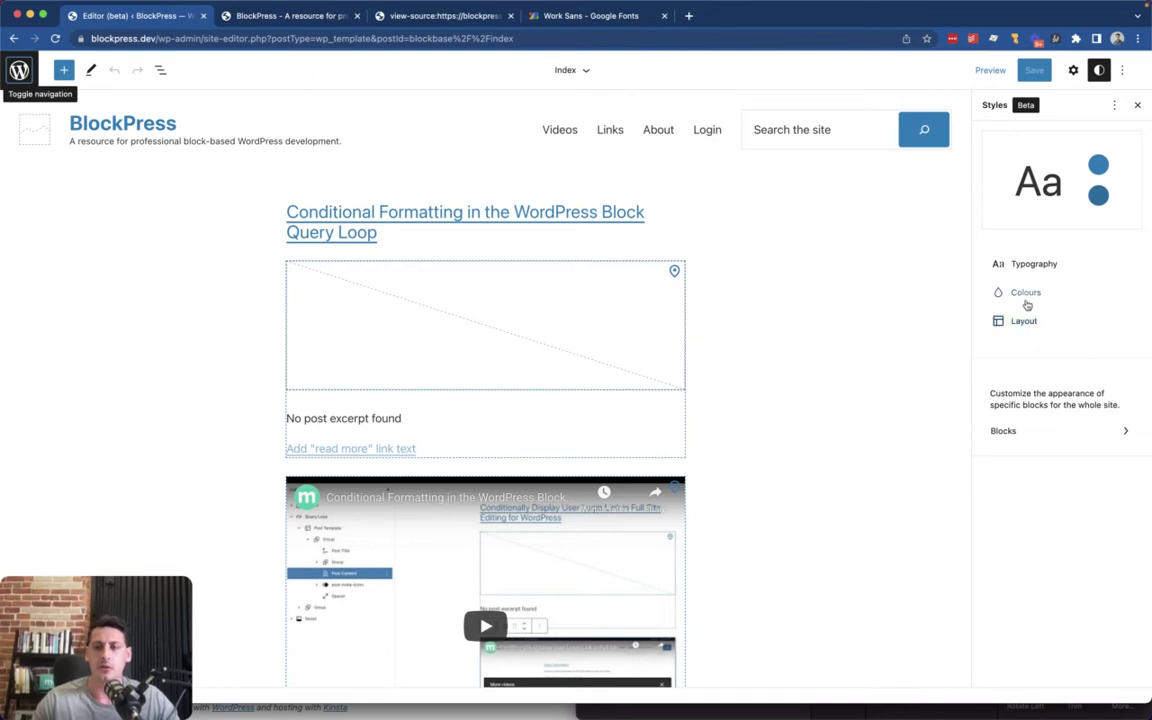
Step: Open Typography in the Styles sidebar to list the Text and Links elements
{"action": "left_click", "coordinate": [1046, 263]}
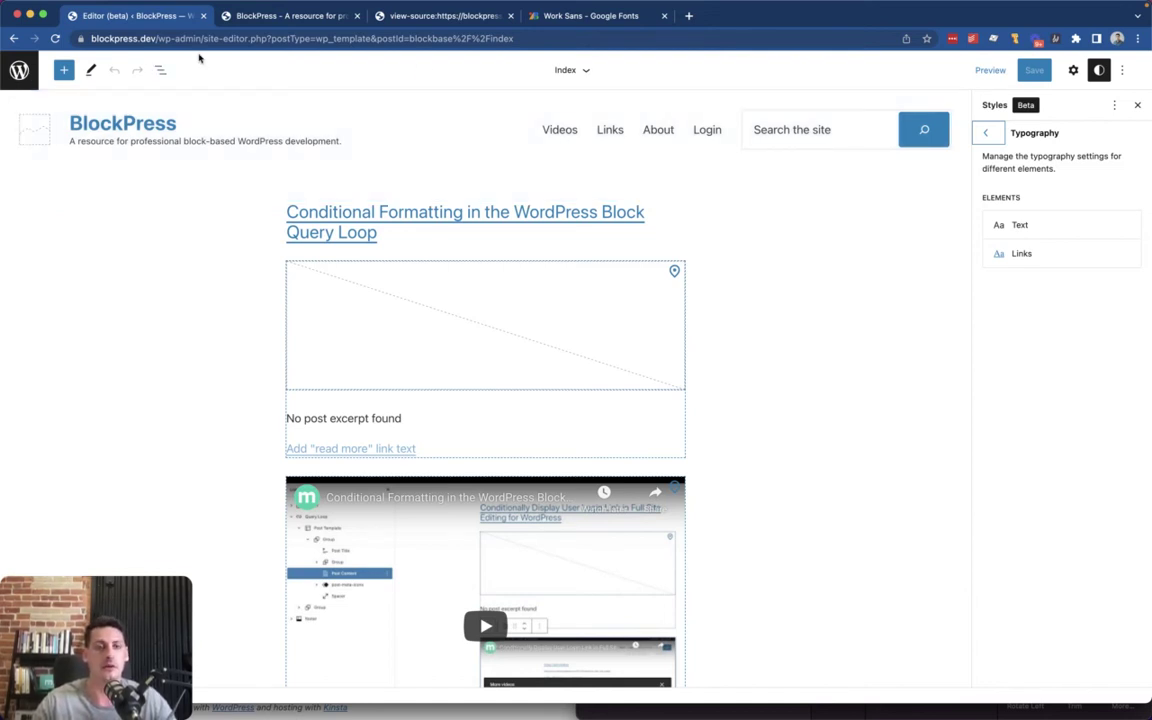
Step: Change the address to /wp-admin/theme-editor.php to load the Theme File Editor on style.css
{"action": "double_click", "coordinate": [264, 38]}
{"action": "left_click", "coordinate": [237, 38]}
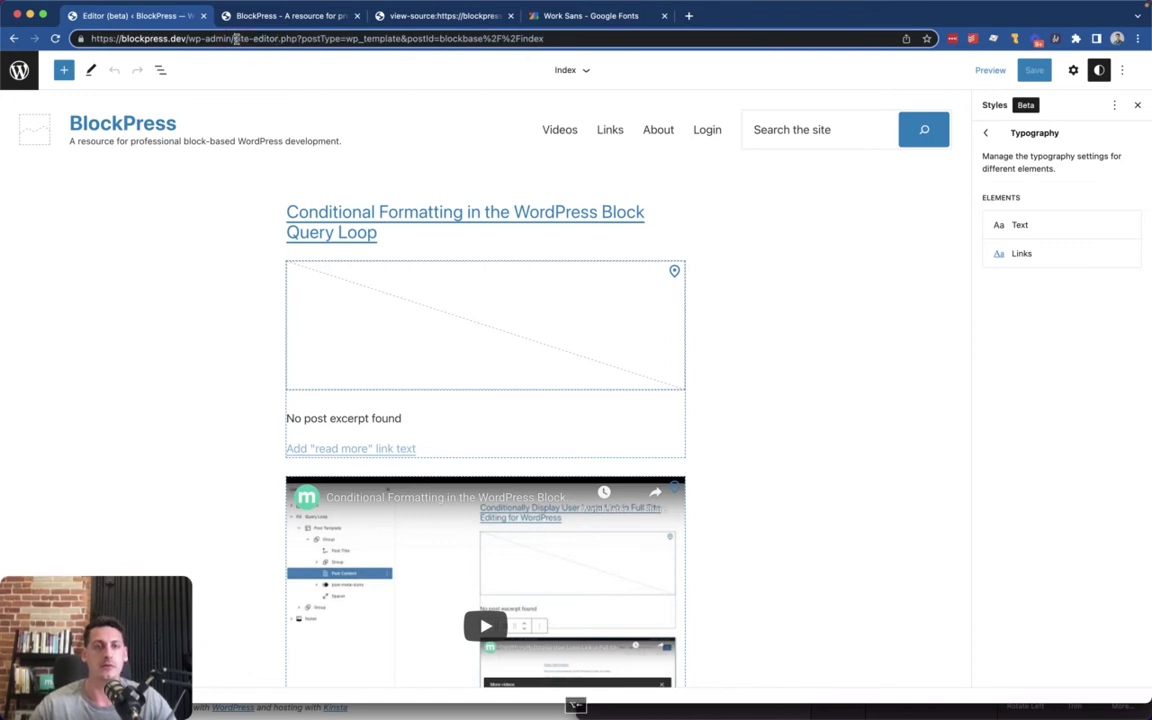
{"action": "key", "text": "shift+End"}
{"action": "key", "text": "BackSpace"}
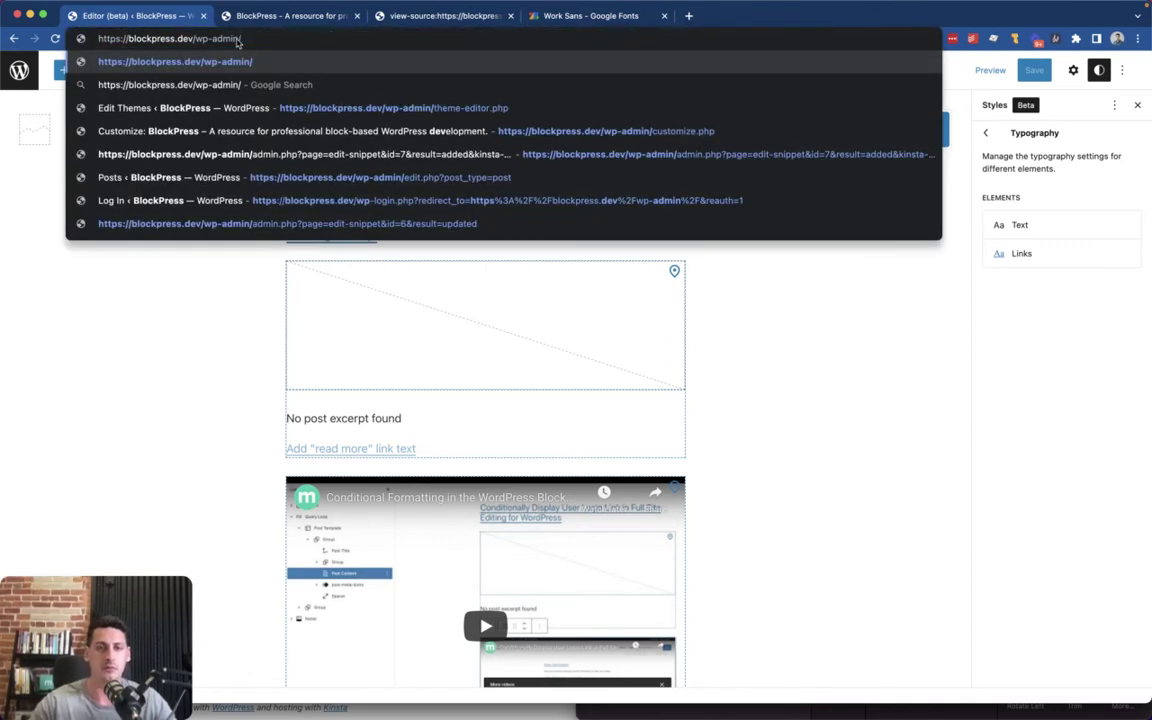
{"action": "type", "text": "theme"}
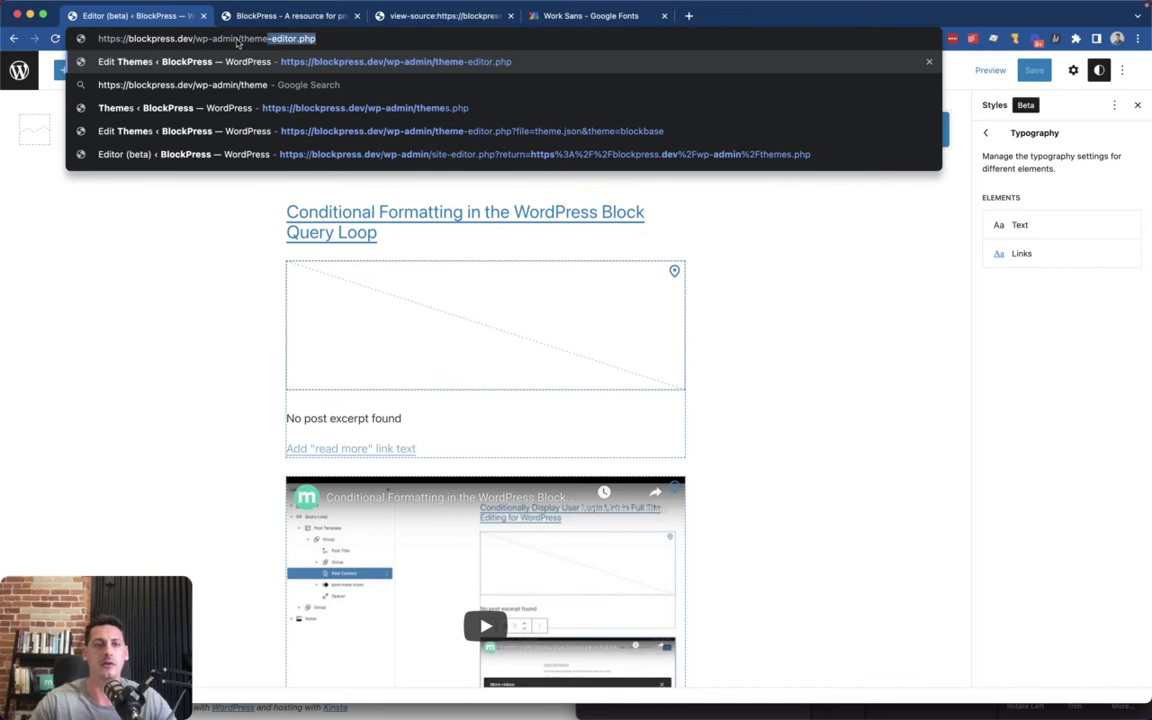
{"action": "key", "text": "Return"}
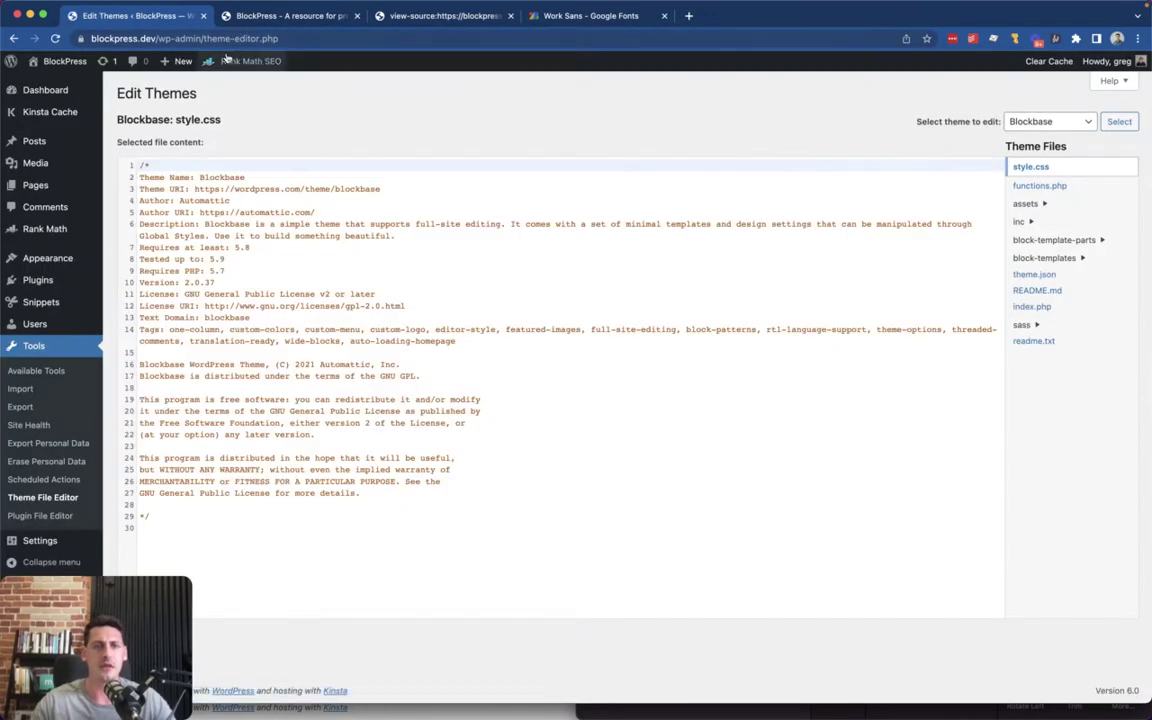
Step: Briefly view Appearance > Themes in a new tab, then close it
{"action": "mouse_move", "coordinate": [110, 230]}
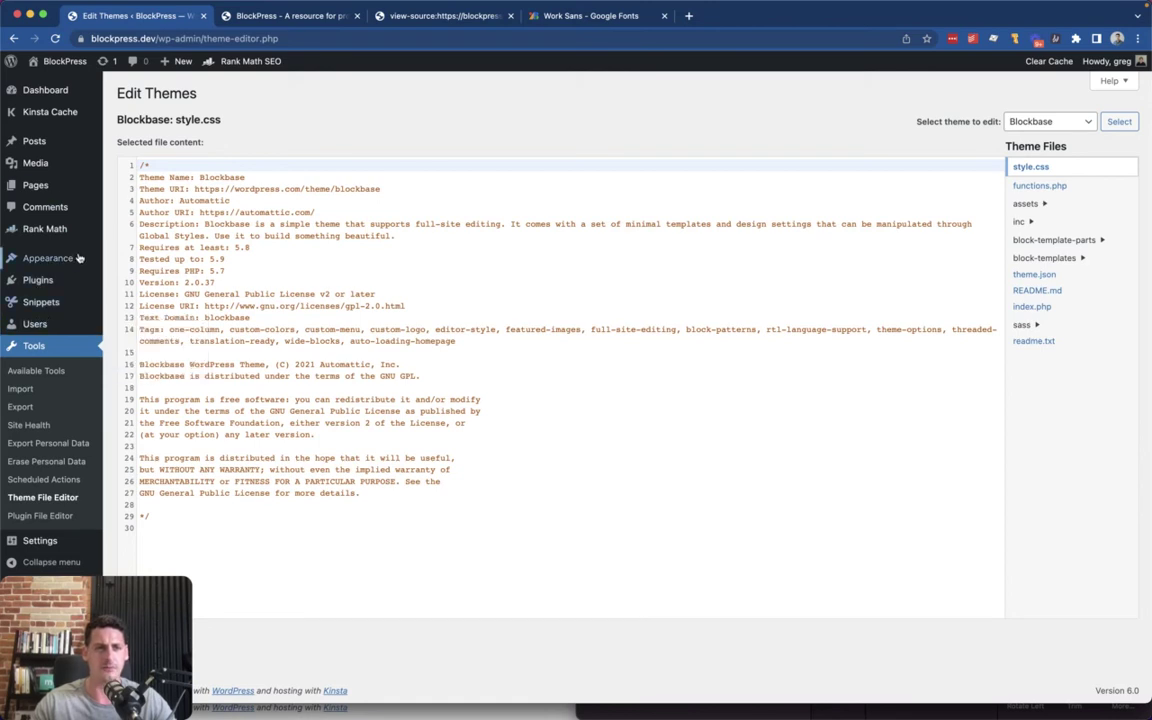
{"action": "mouse_move", "coordinate": [79, 258]}
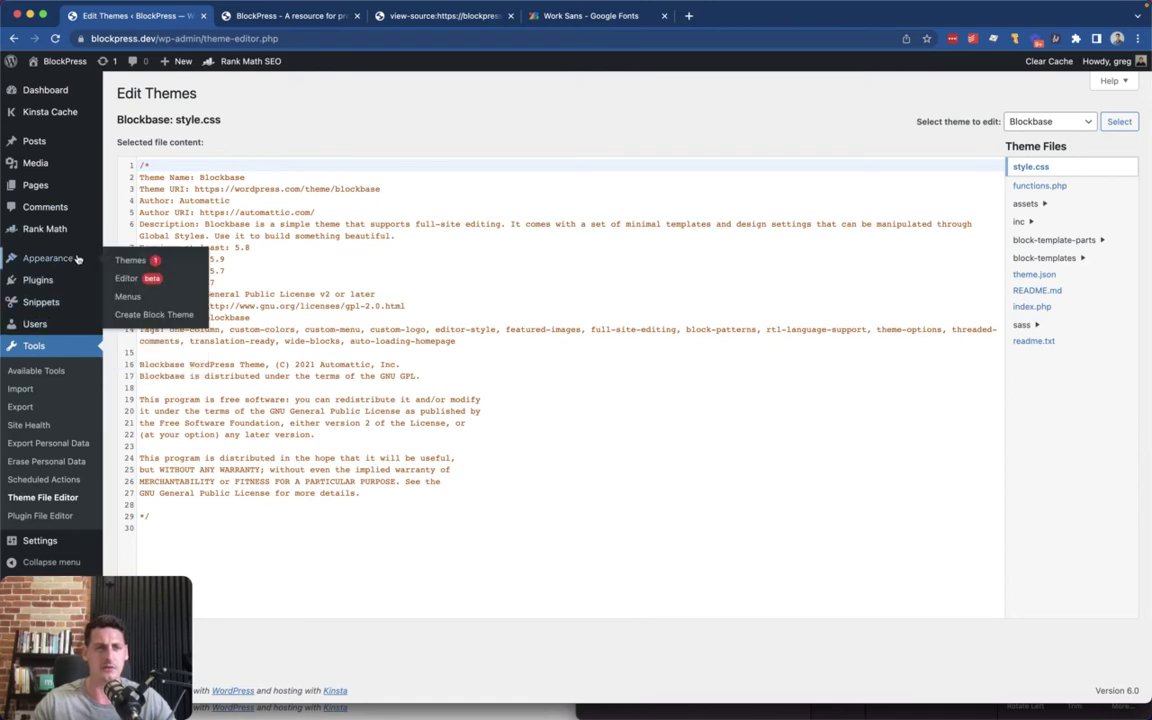
{"action": "left_click", "coordinate": [141, 263], "text": "super"}
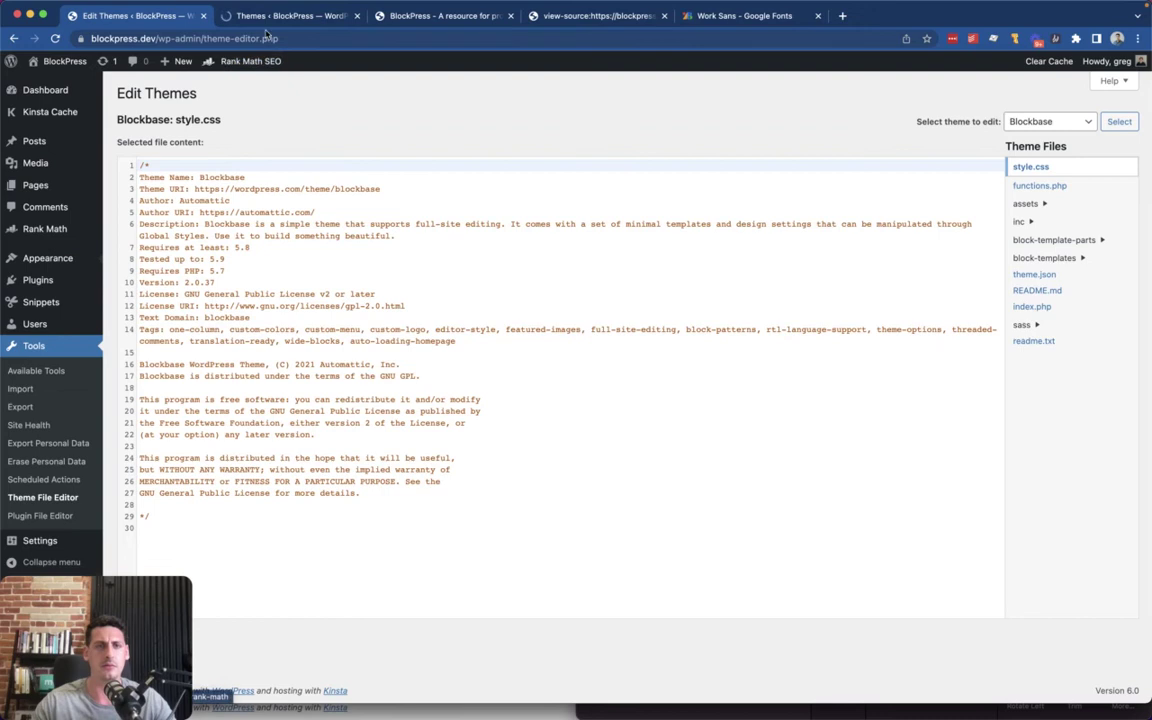
{"action": "key", "text": "ctrl+Tab"}
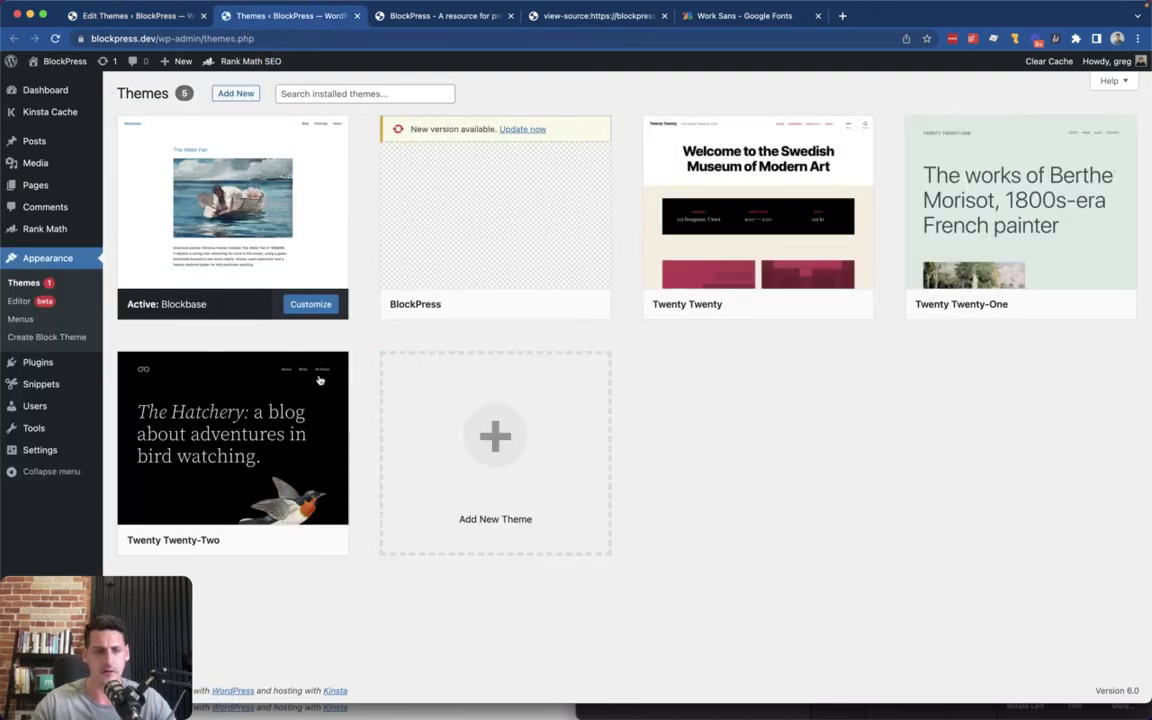
{"action": "key", "text": "super+w"}
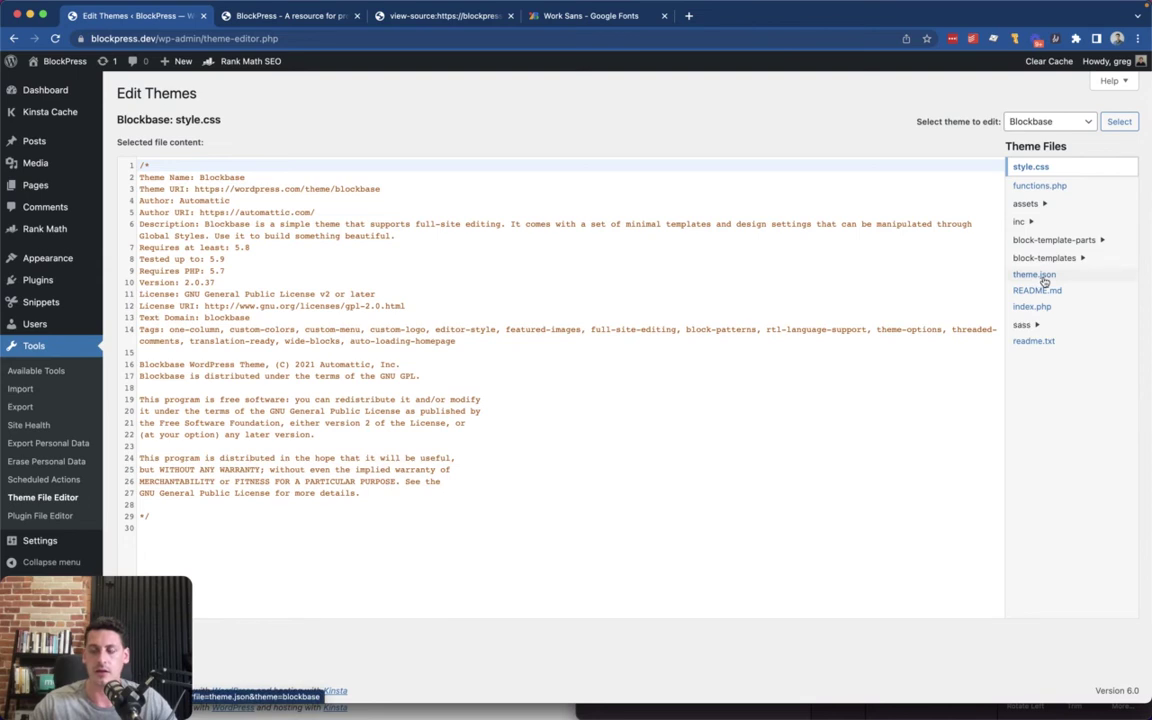
Step: Open theme.json and search for fontFamilies to locate the font list
{"action": "left_click", "coordinate": [1040, 277]}
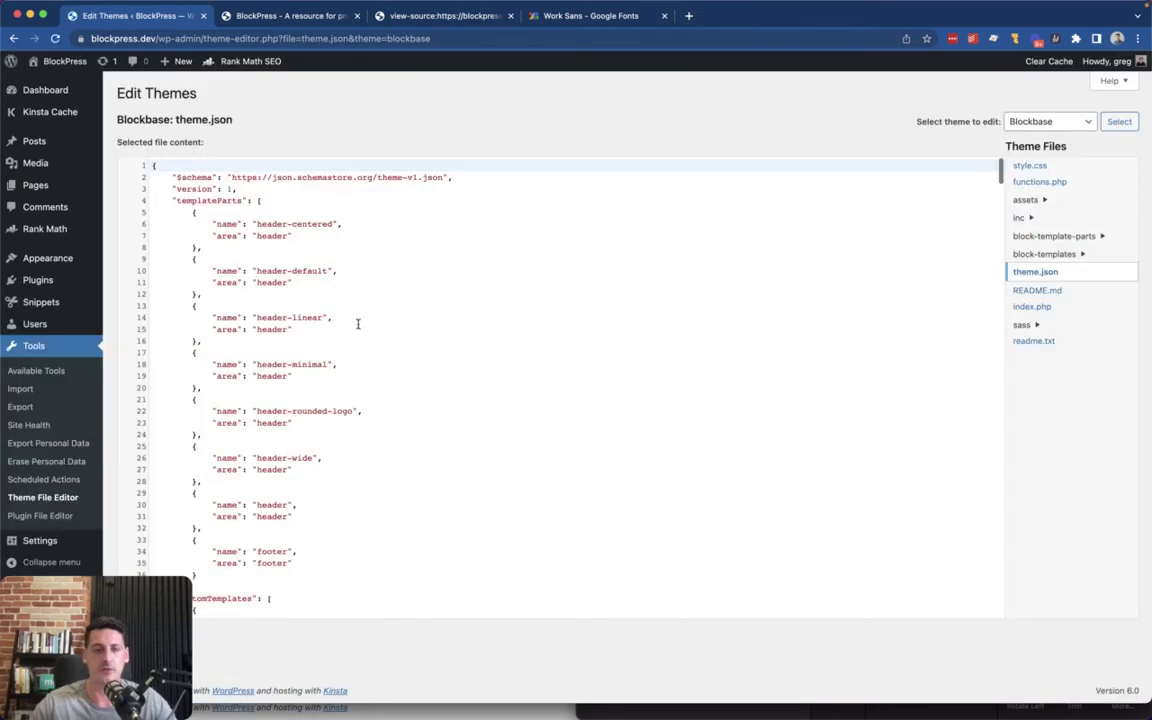
{"action": "left_click", "coordinate": [412, 282]}
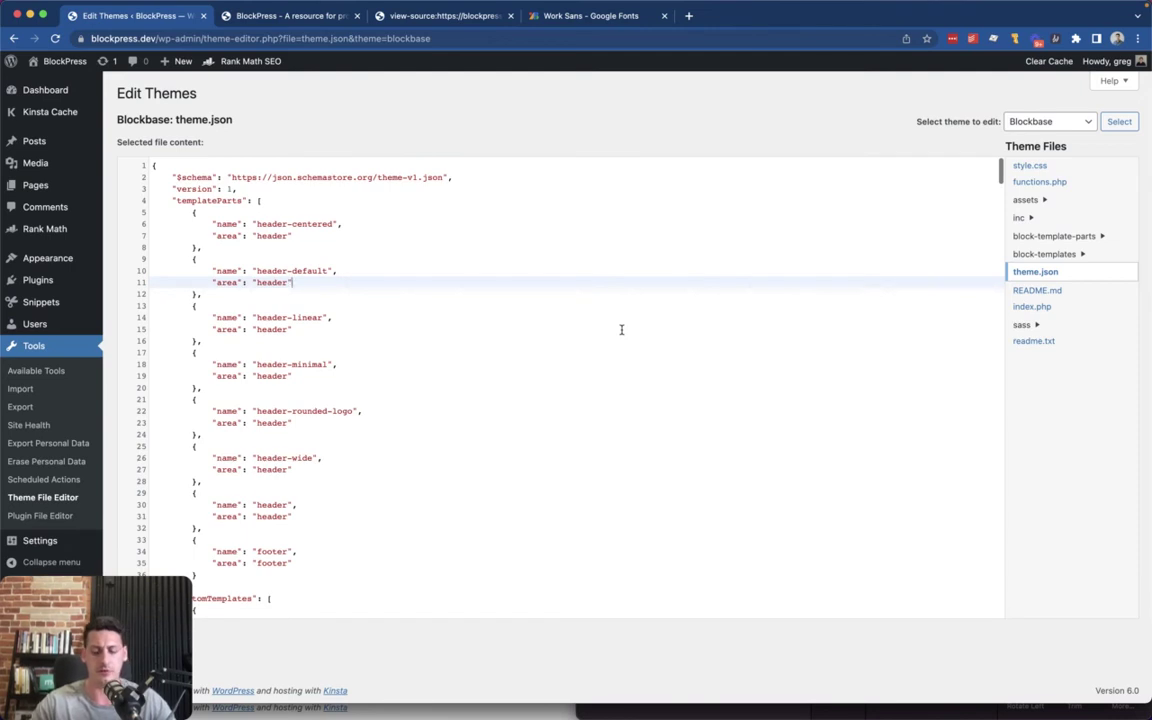
{"action": "key", "text": "super+f"}
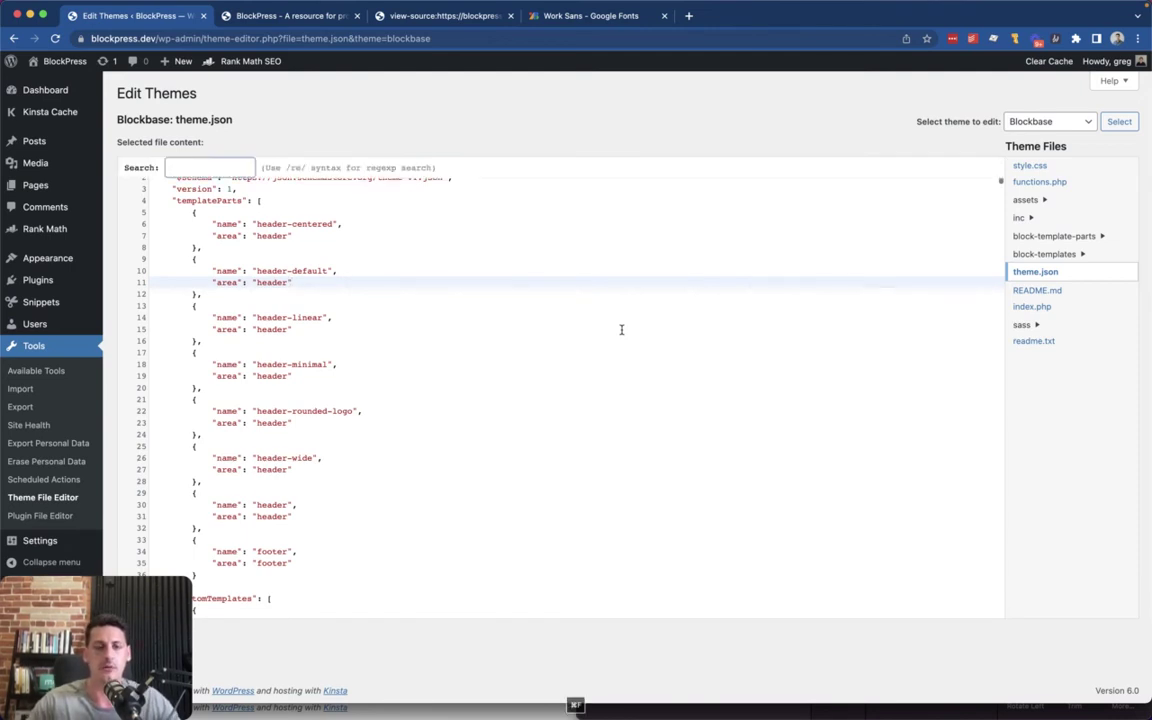
{"action": "type", "text": "fontFamilies"}
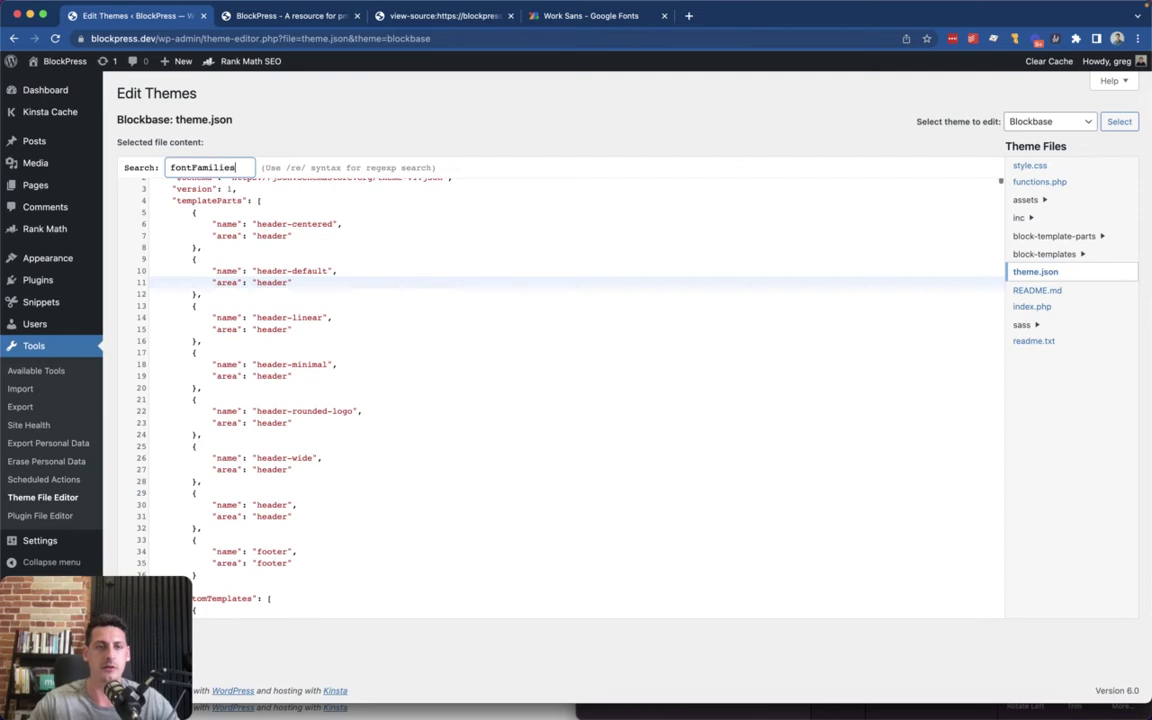
{"action": "key", "text": "Return"}
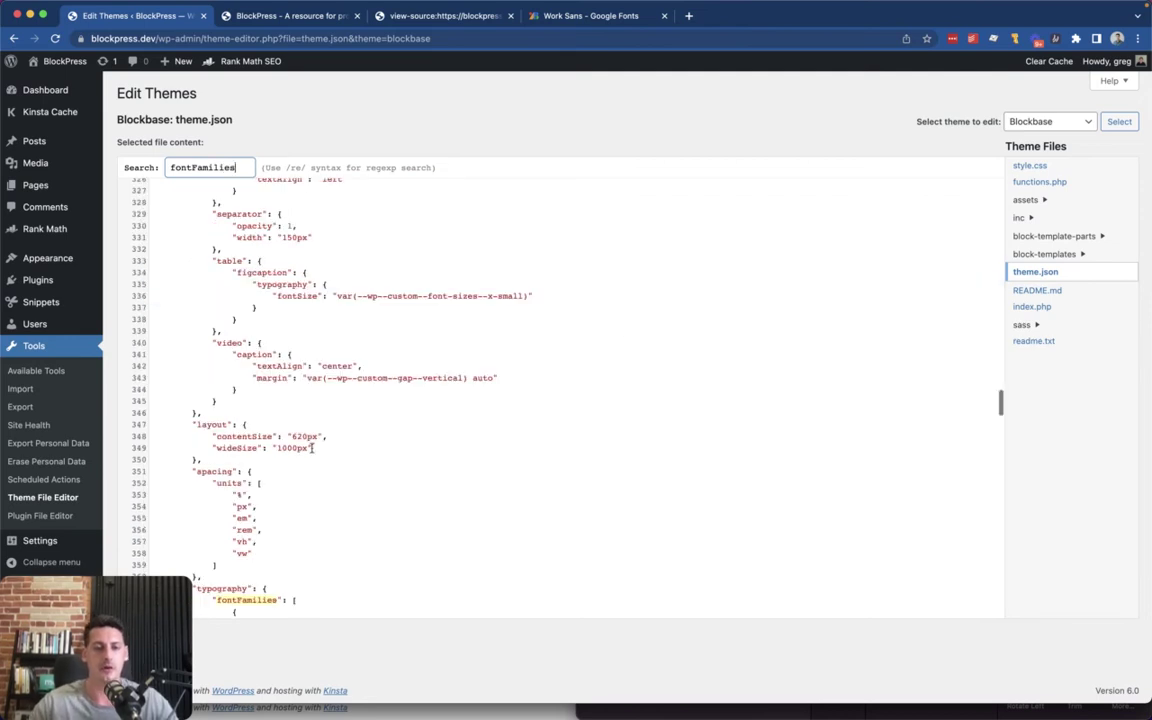
{"action": "scroll", "coordinate": [312, 448], "scroll_direction": "down", "scroll_amount": 5}
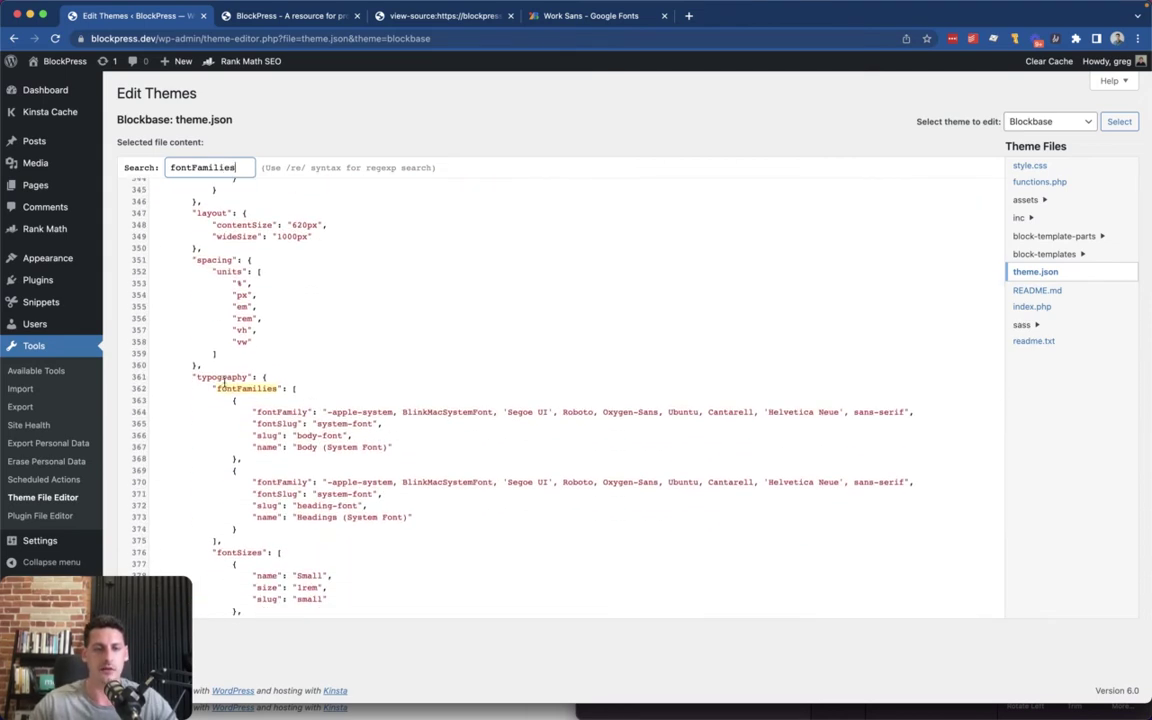
{"action": "scroll", "coordinate": [345, 370], "scroll_direction": "down", "scroll_amount": 4}
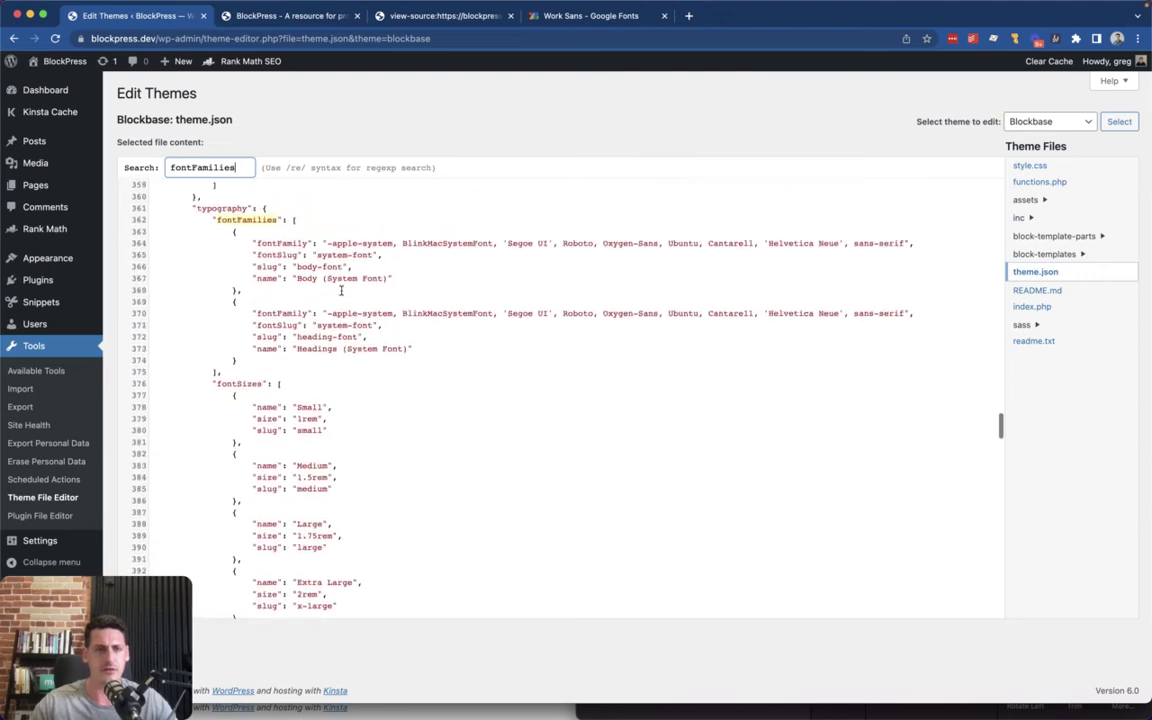
{"action": "scroll", "coordinate": [341, 290], "scroll_direction": "up", "scroll_amount": 1}
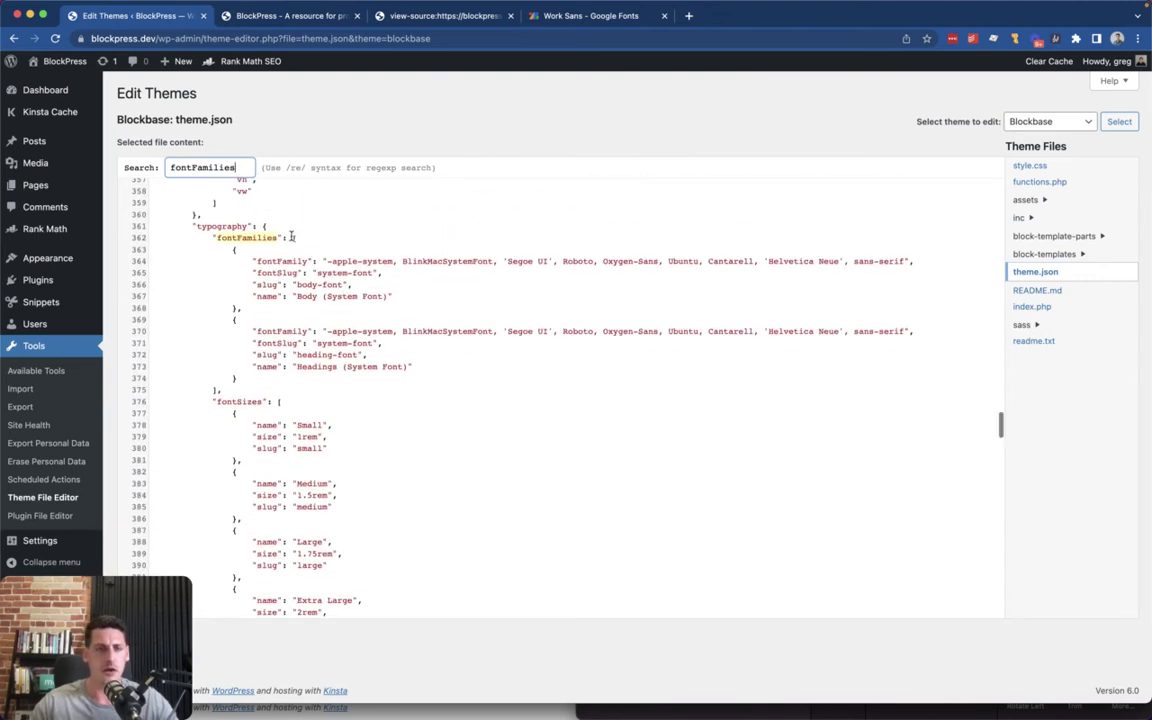
Step: Insert a new first fontFamilies object containing "fontFamily": "",
{"action": "left_click", "coordinate": [344, 240]}
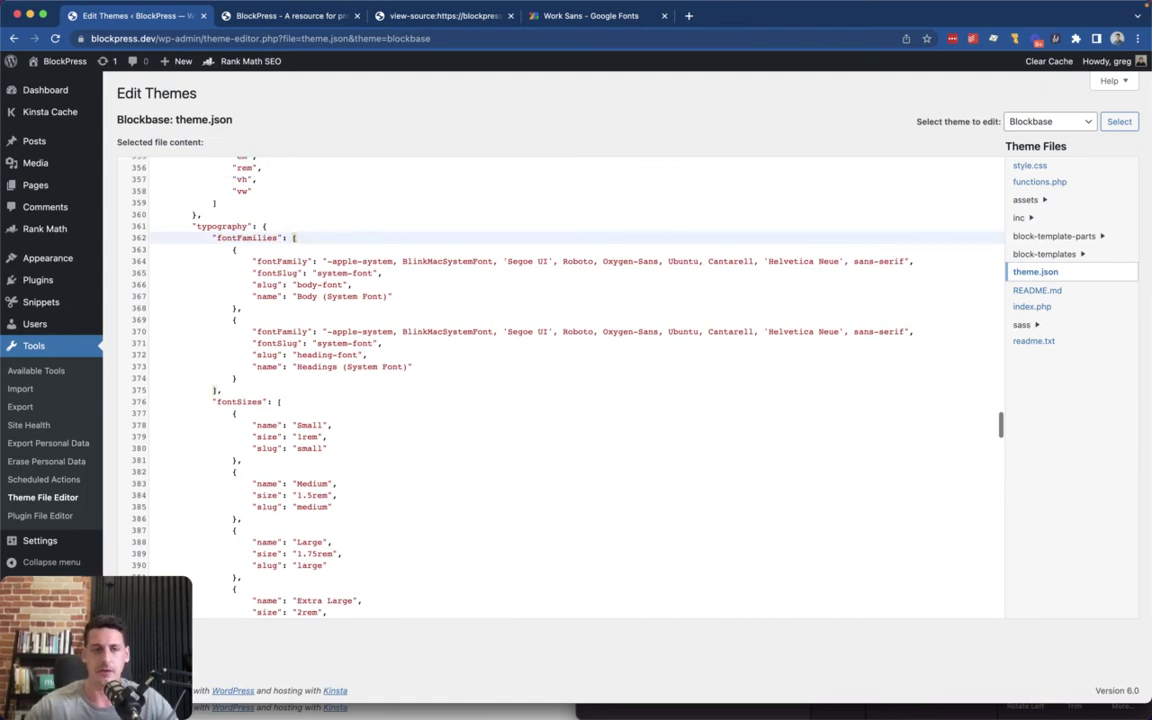
{"action": "key", "text": "Return"}
{"action": "type", "text": "{"}
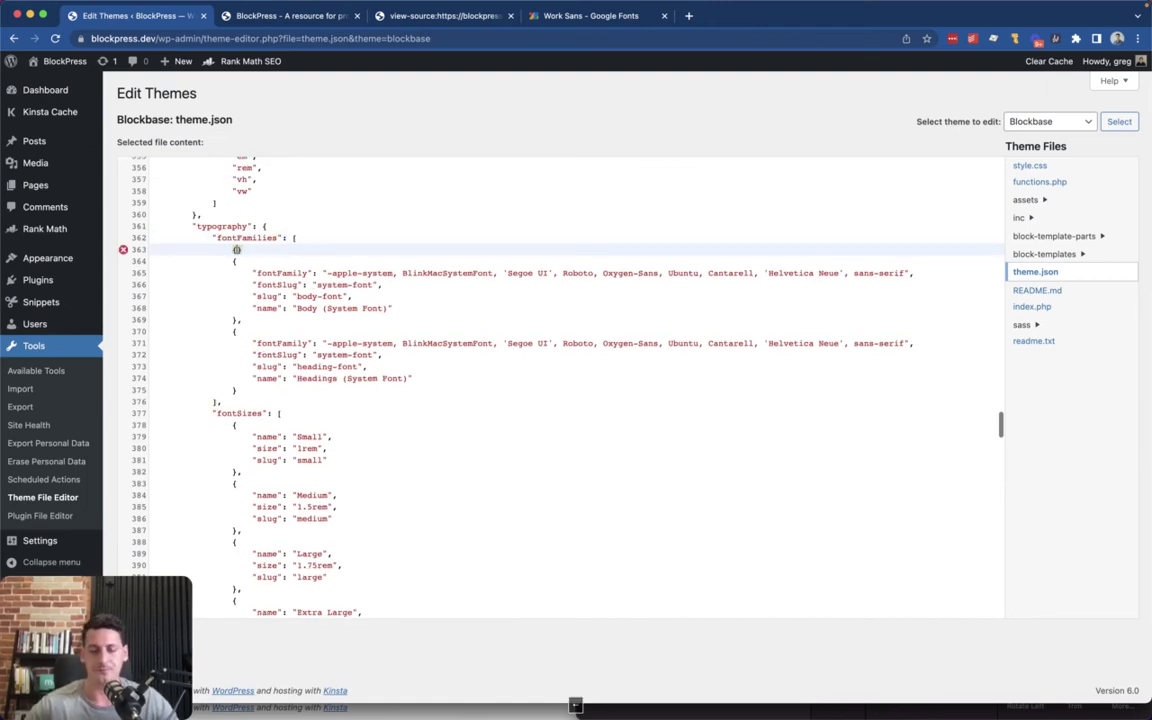
{"action": "key", "text": "Return"}
{"action": "key", "text": "Down"}
{"action": "type", "text": ","}
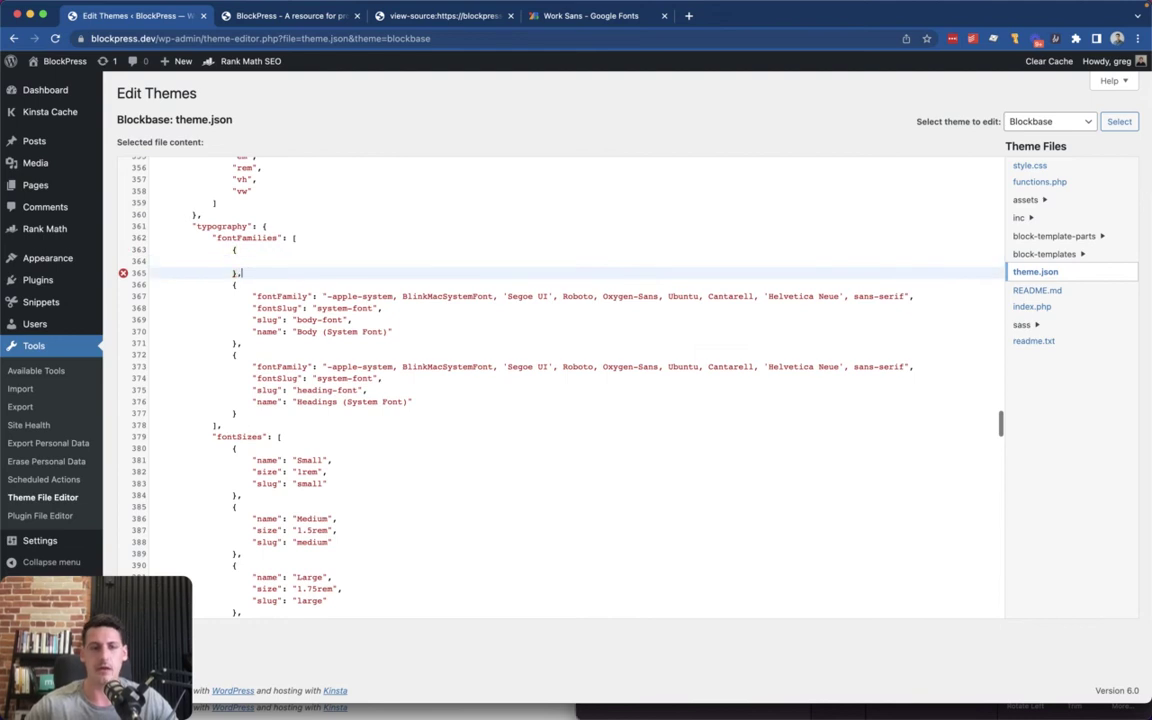
{"action": "key", "text": "Up"}
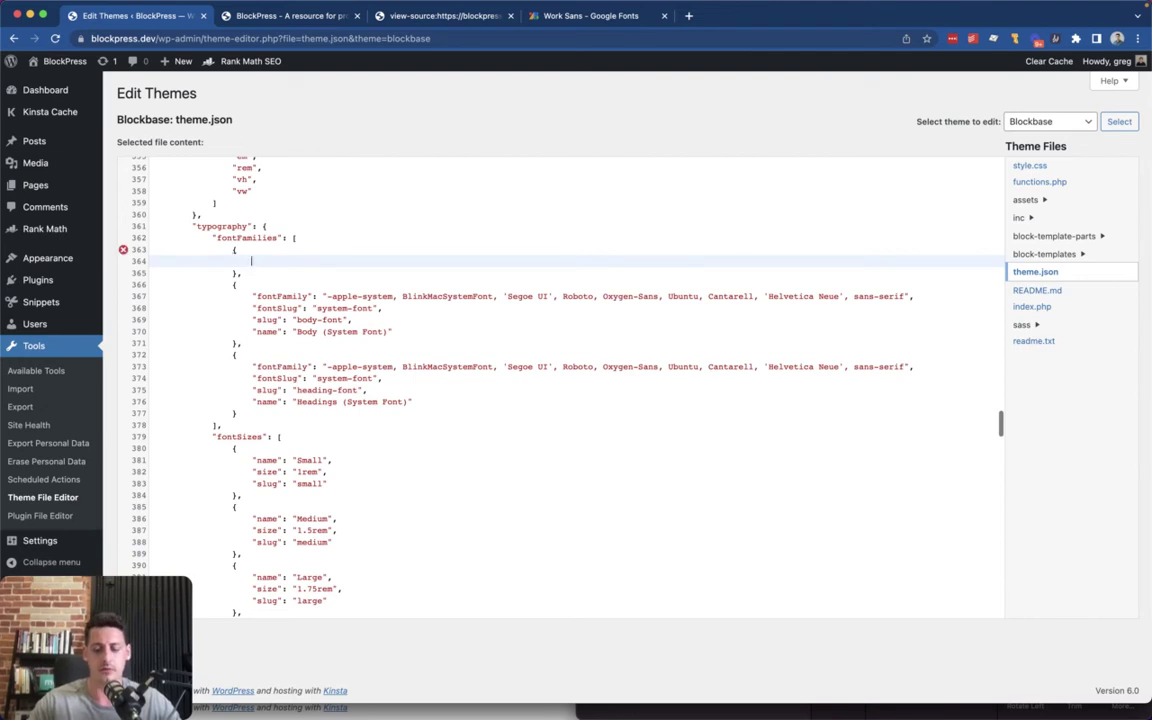
{"action": "type", "text": "\"fontFamil"}
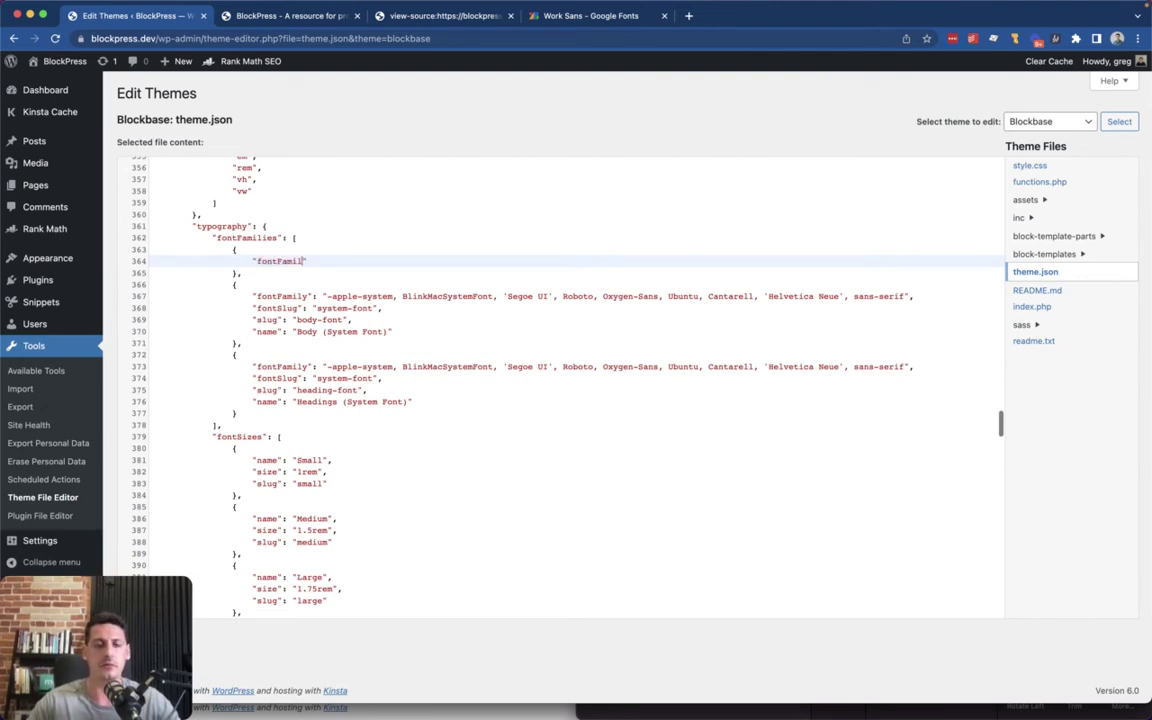
{"action": "type", "text": "y\""}
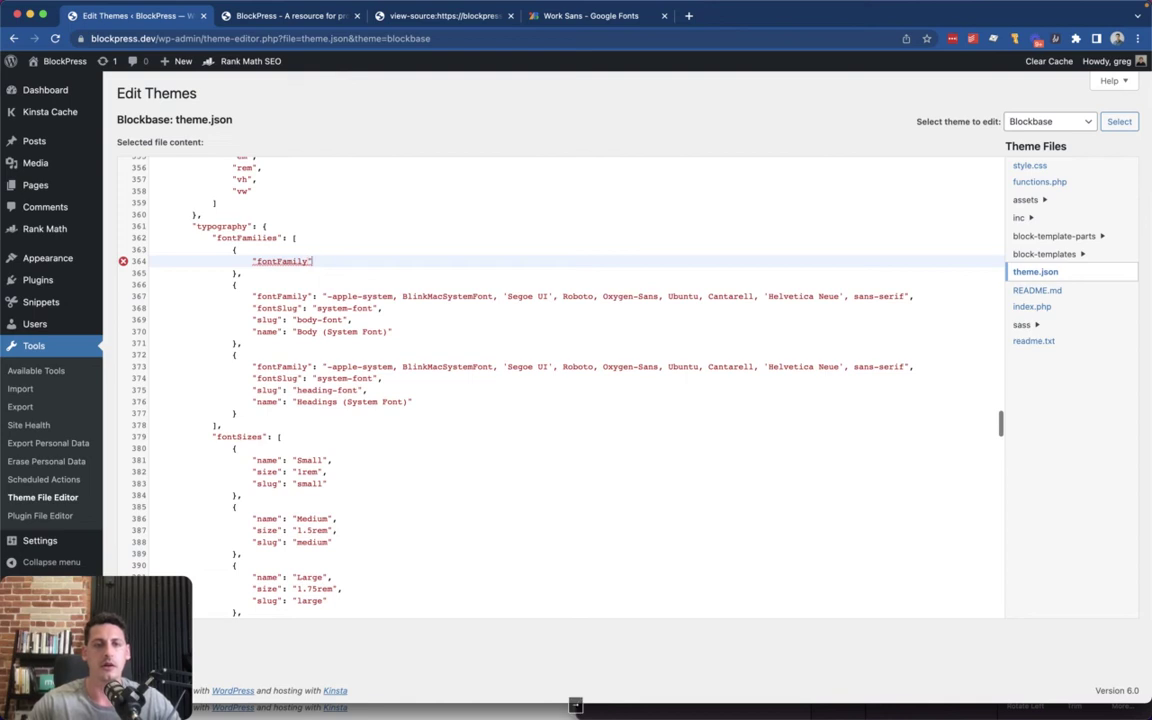
{"action": "type", "text": ": "}
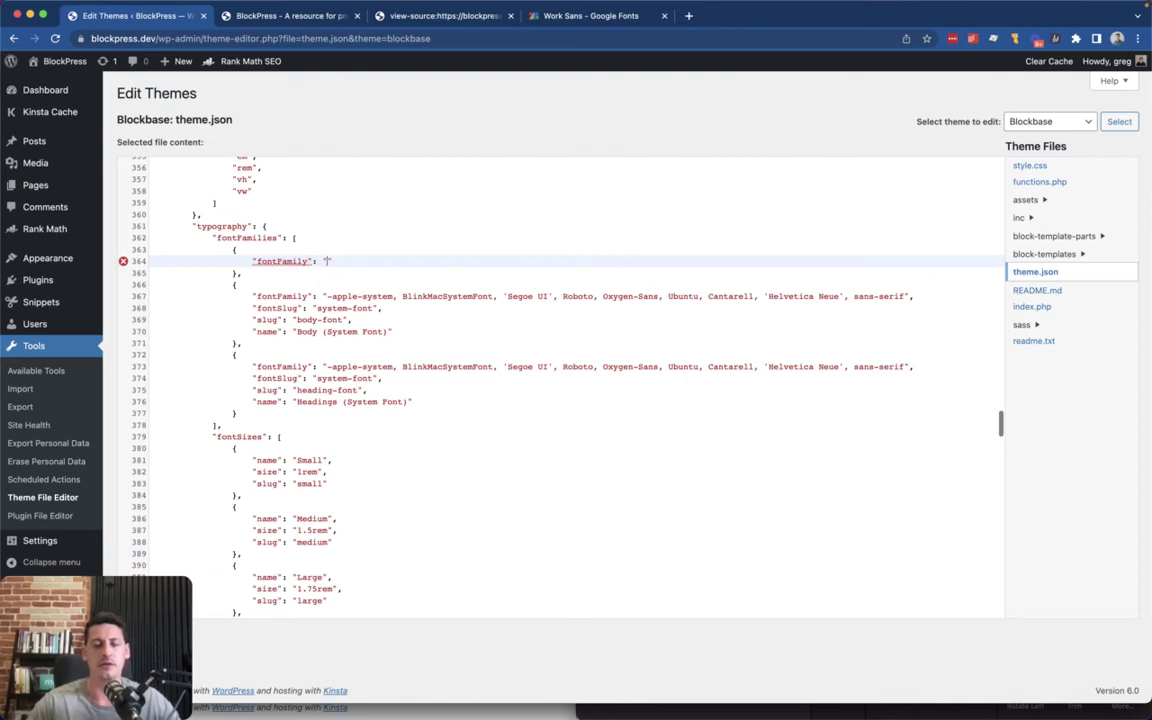
{"action": "type", "text": "\"\","}
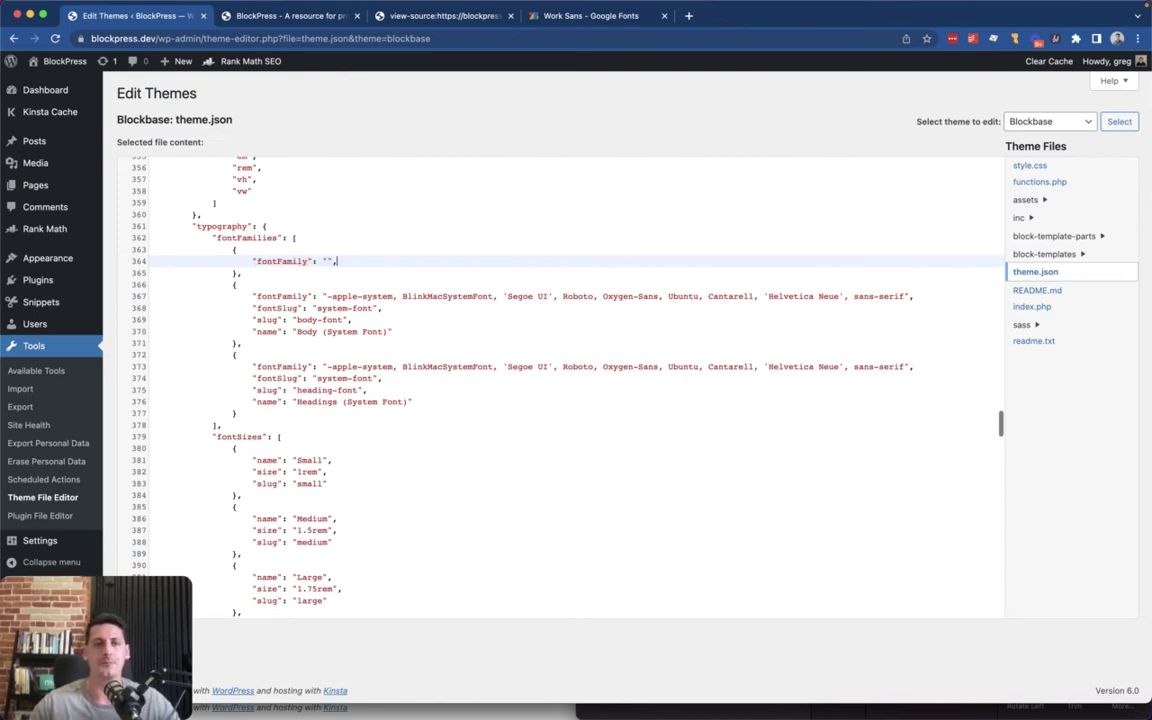
Step: Copy the 'Work Sans', sans-serif font-family value from the Google Fonts CSS rules
{"action": "left_click", "coordinate": [568, 17]}
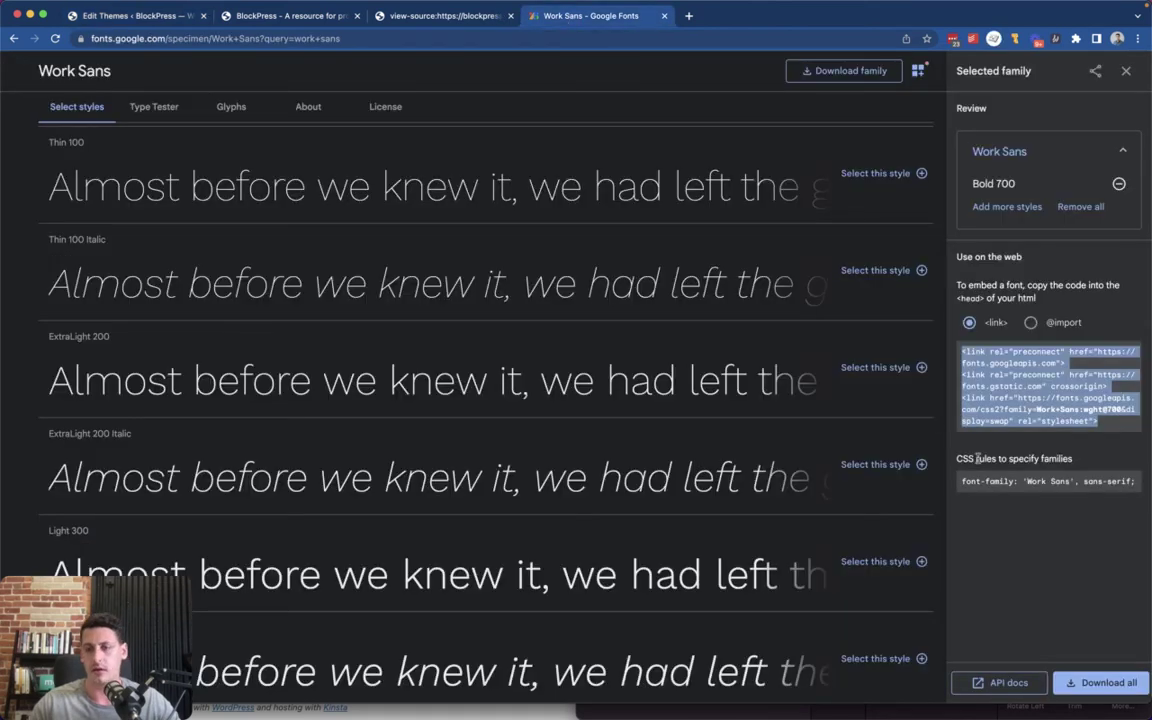
{"action": "left_click", "coordinate": [1010, 472]}
{"action": "left_click_drag", "start_coordinate": [1023, 481], "coordinate": [1131, 481]}
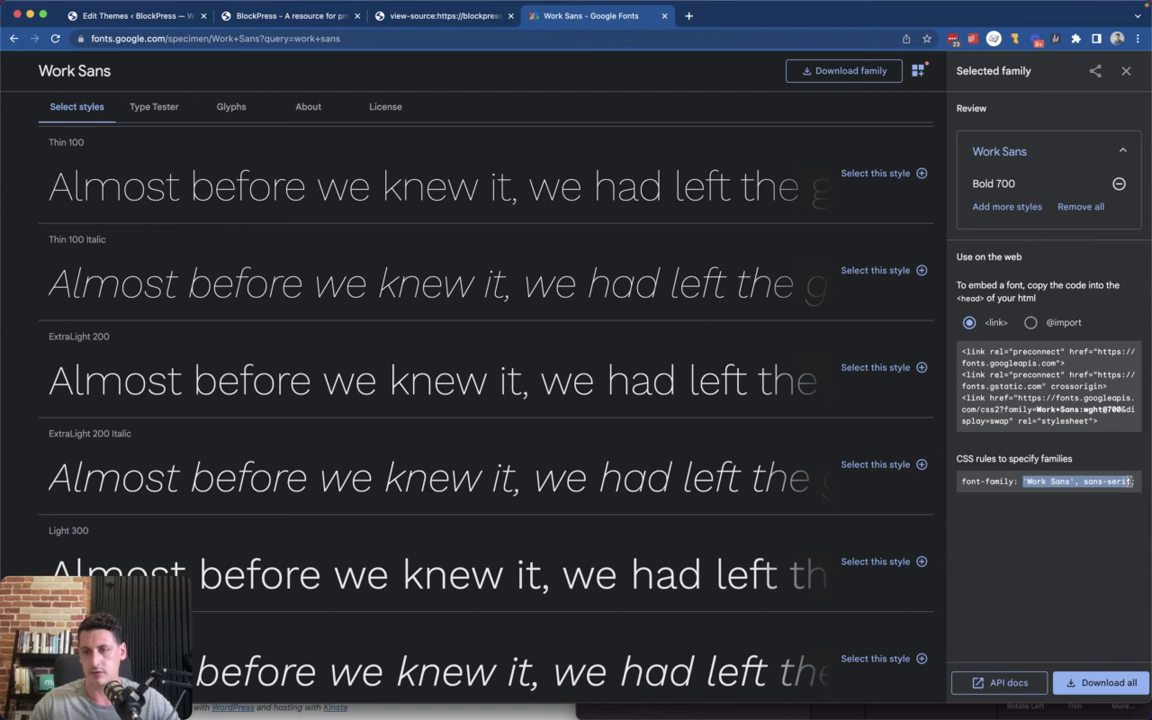
{"action": "key", "text": "super+c"}
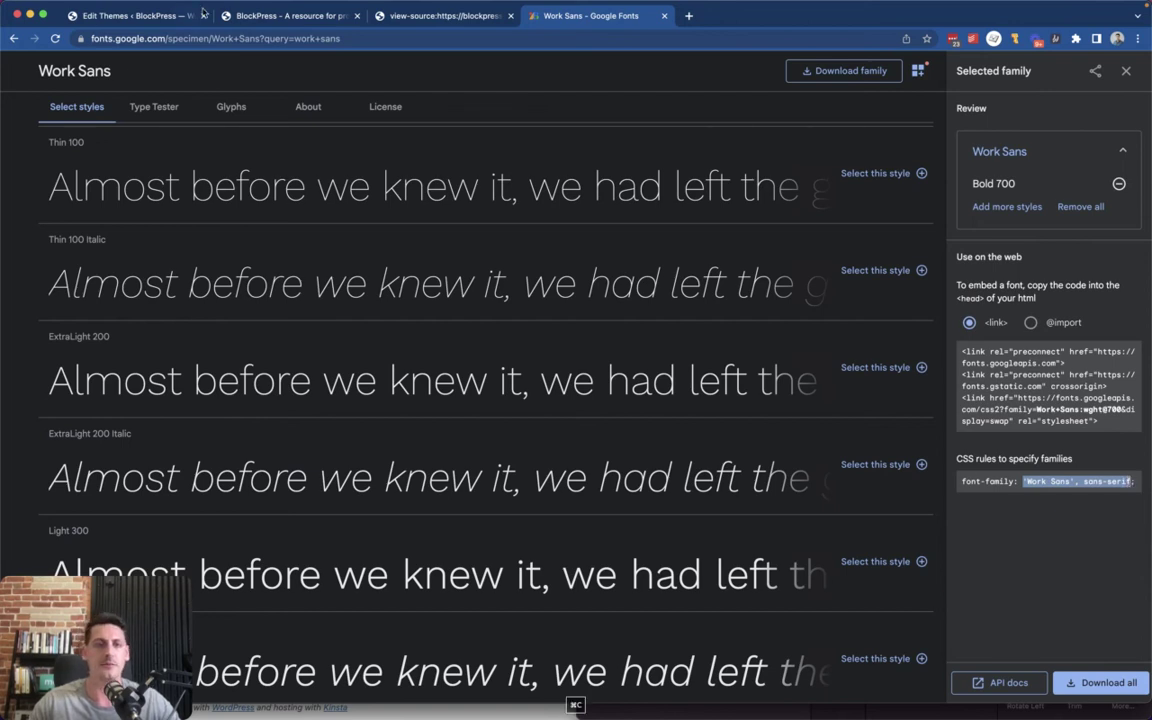
{"action": "left_click", "coordinate": [290, 20]}
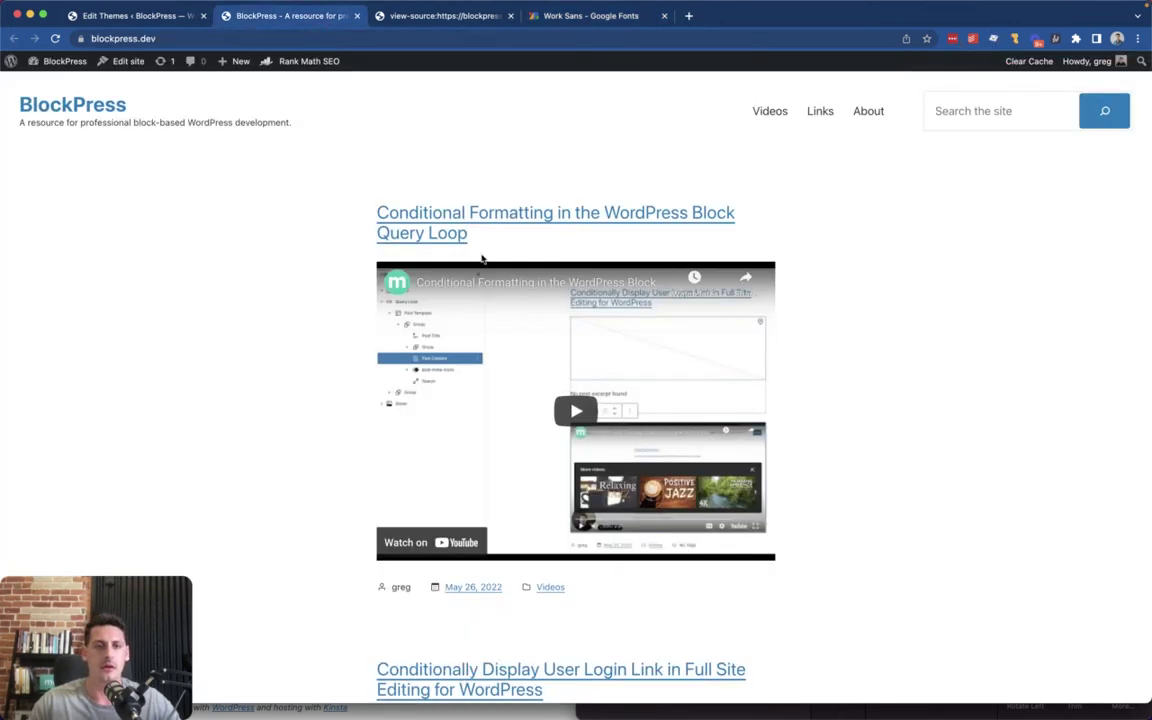
Step: Paste 'Work Sans', sans-serif as the fontFamily value on line 364 of theme.json
{"action": "left_click", "coordinate": [100, 18]}
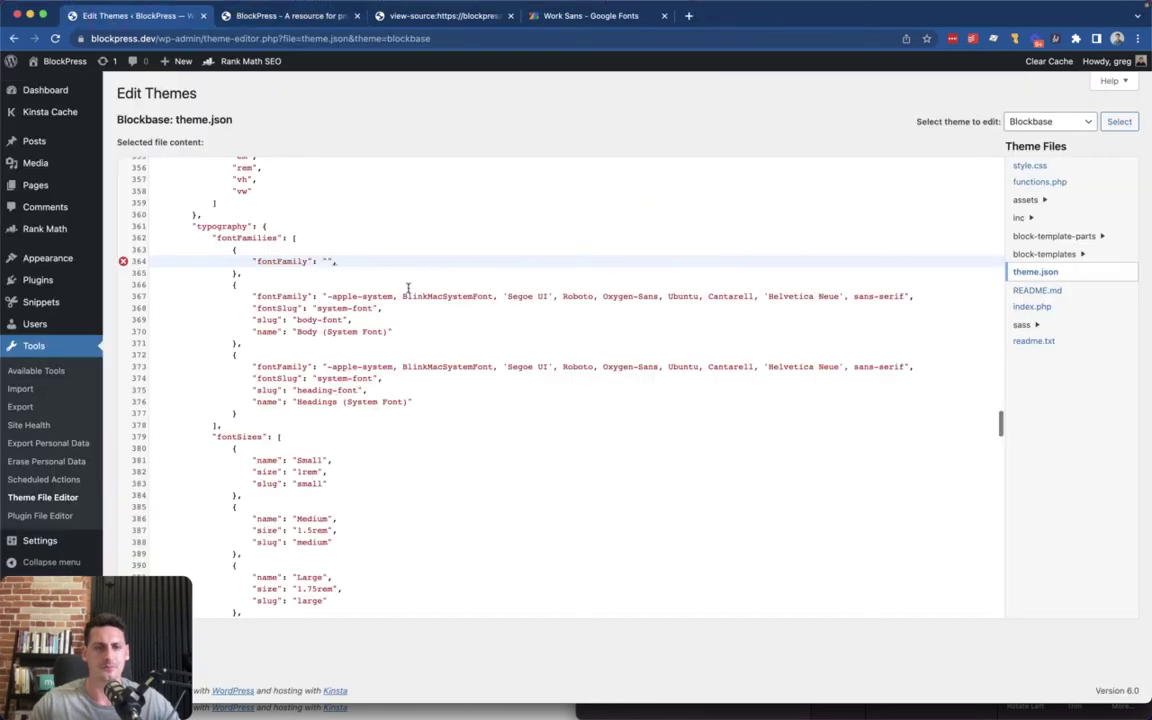
{"action": "key", "text": "super+v"}
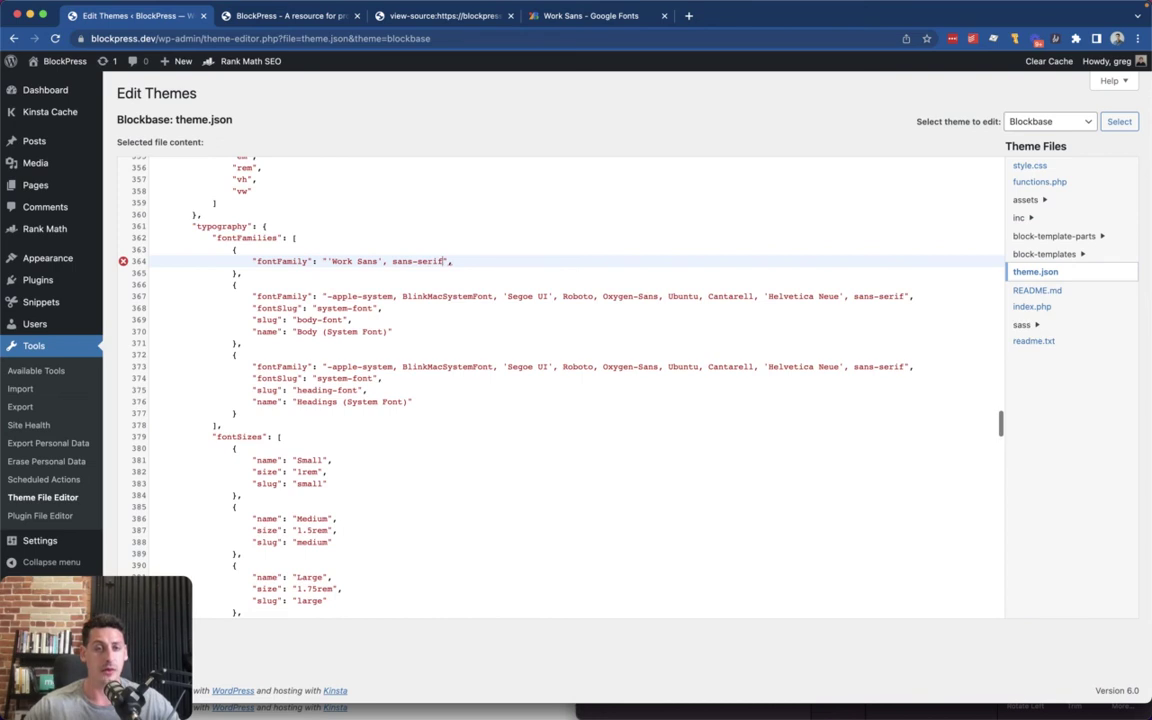
{"action": "key", "text": "alt+Left"}
{"action": "key", "text": "alt+Left"}
{"action": "key", "text": "alt+Left"}
{"action": "key", "text": "alt+Left"}
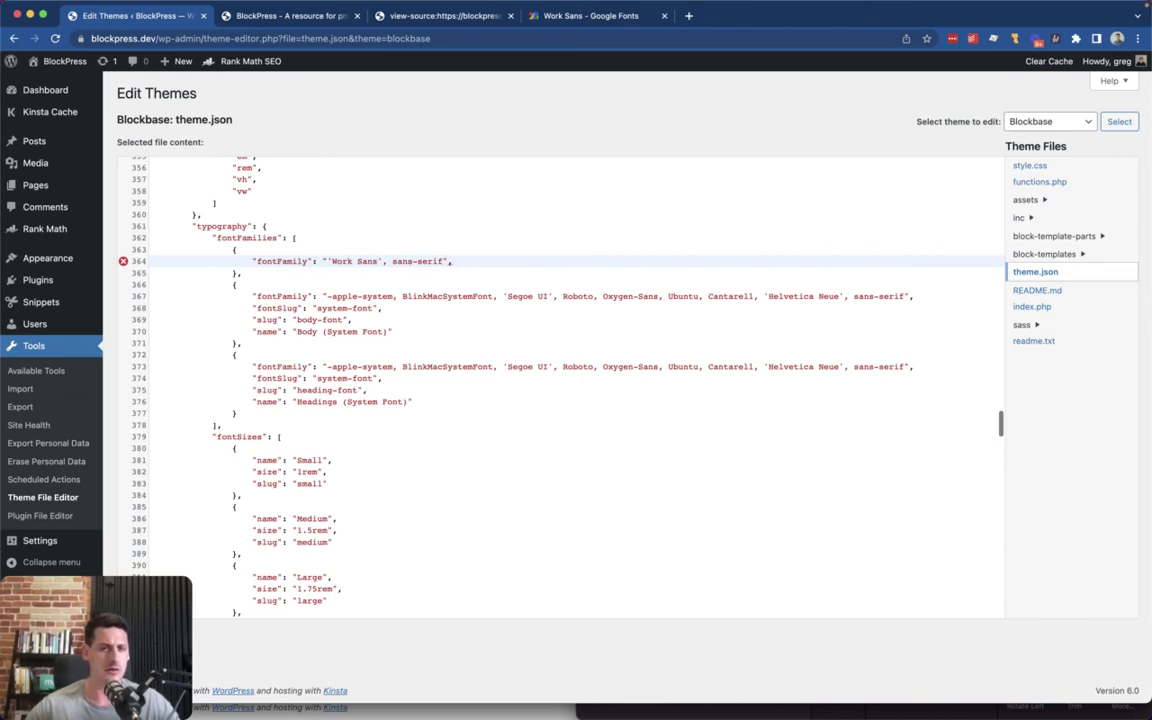
{"action": "key", "text": "super+Right"}
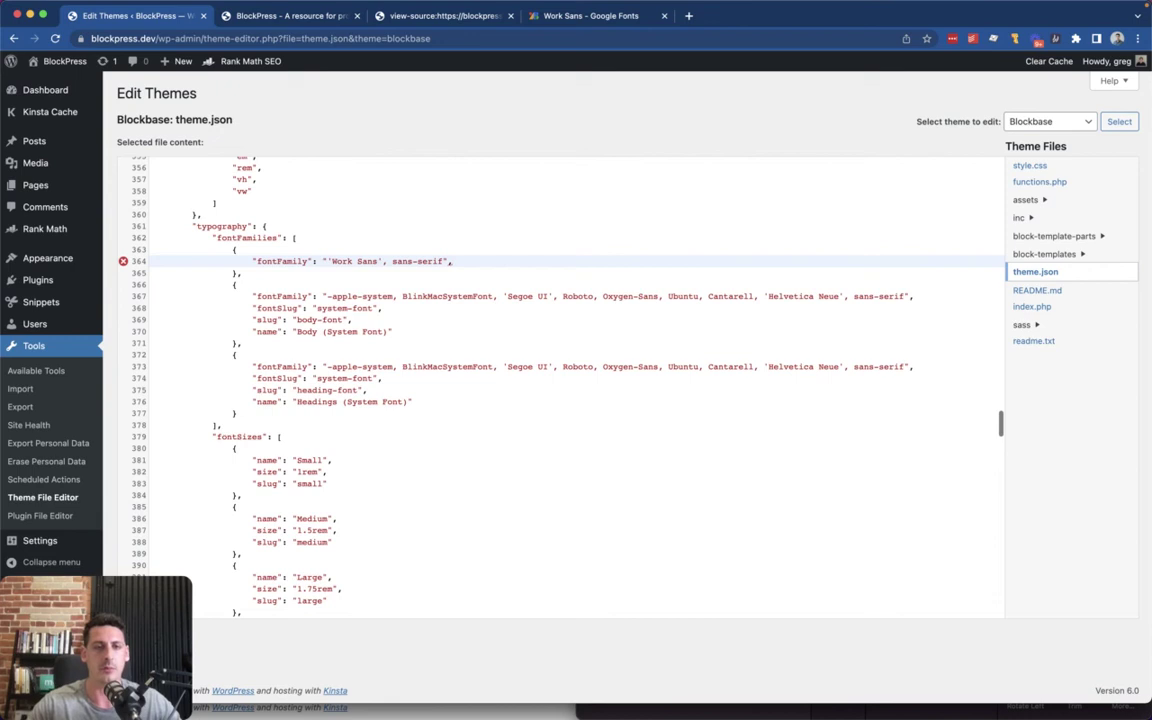
Step: Add "slug": "work-sans" and "name": "Work Sans" lines below the fontFamily entry
{"action": "key", "text": "Return"}
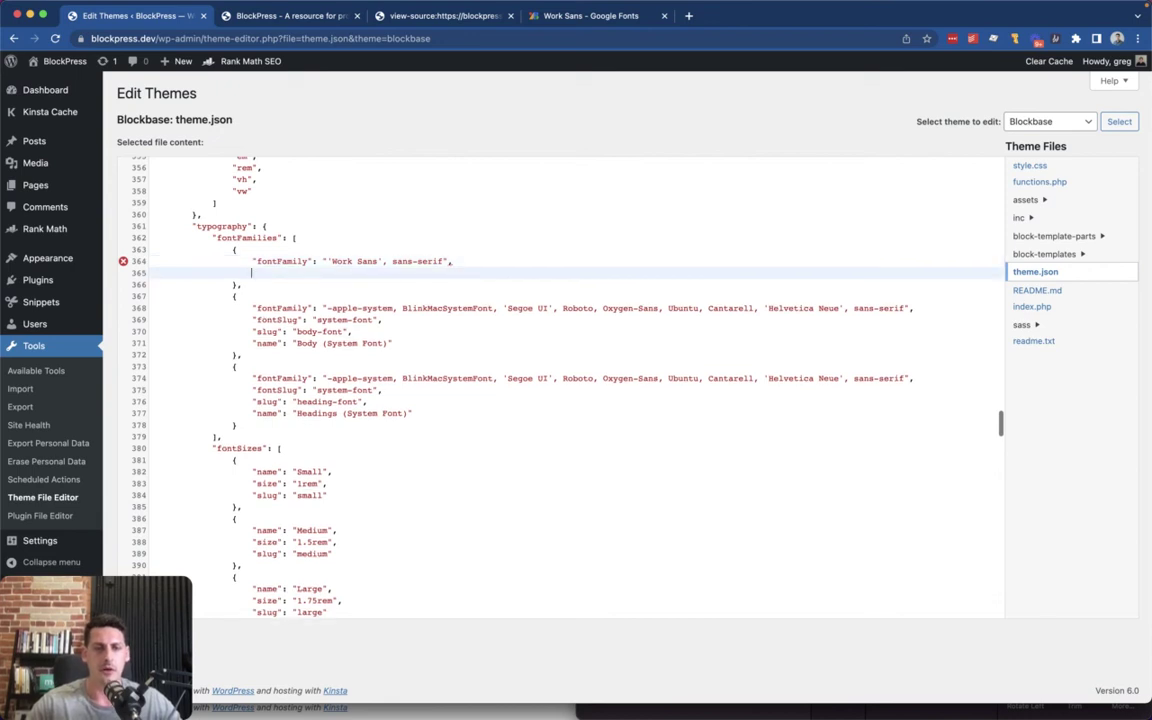
{"action": "type", "text": "\"slug\""}
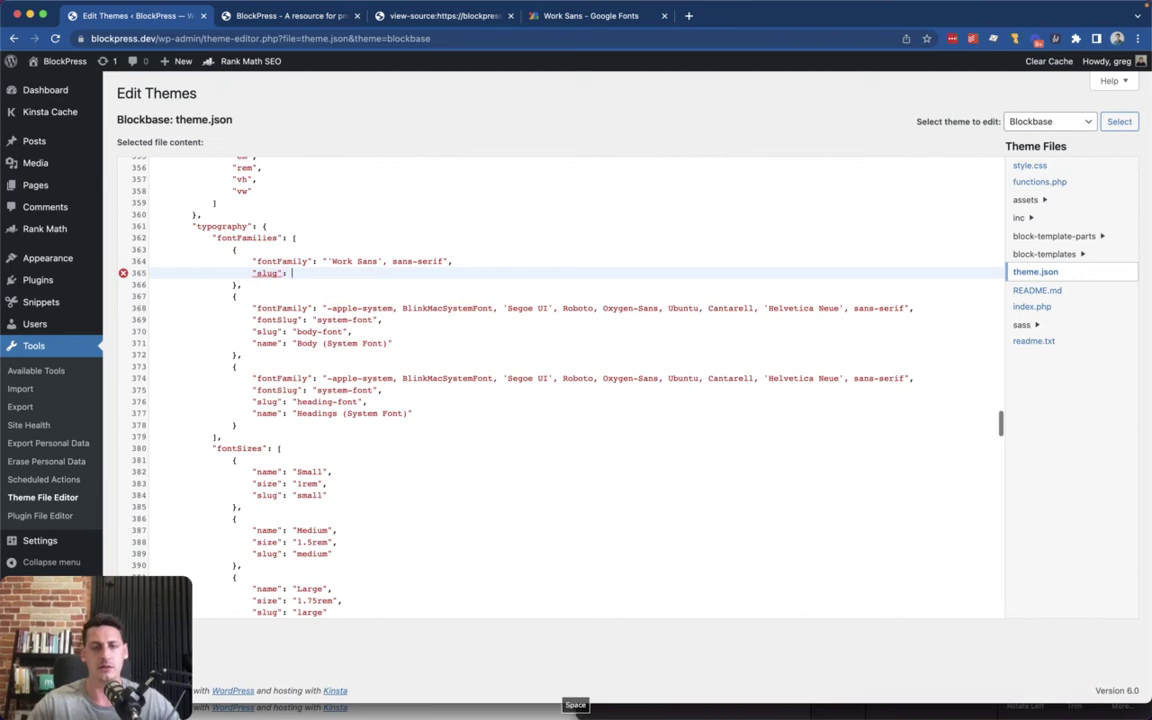
{"action": "type", "text": ":"}
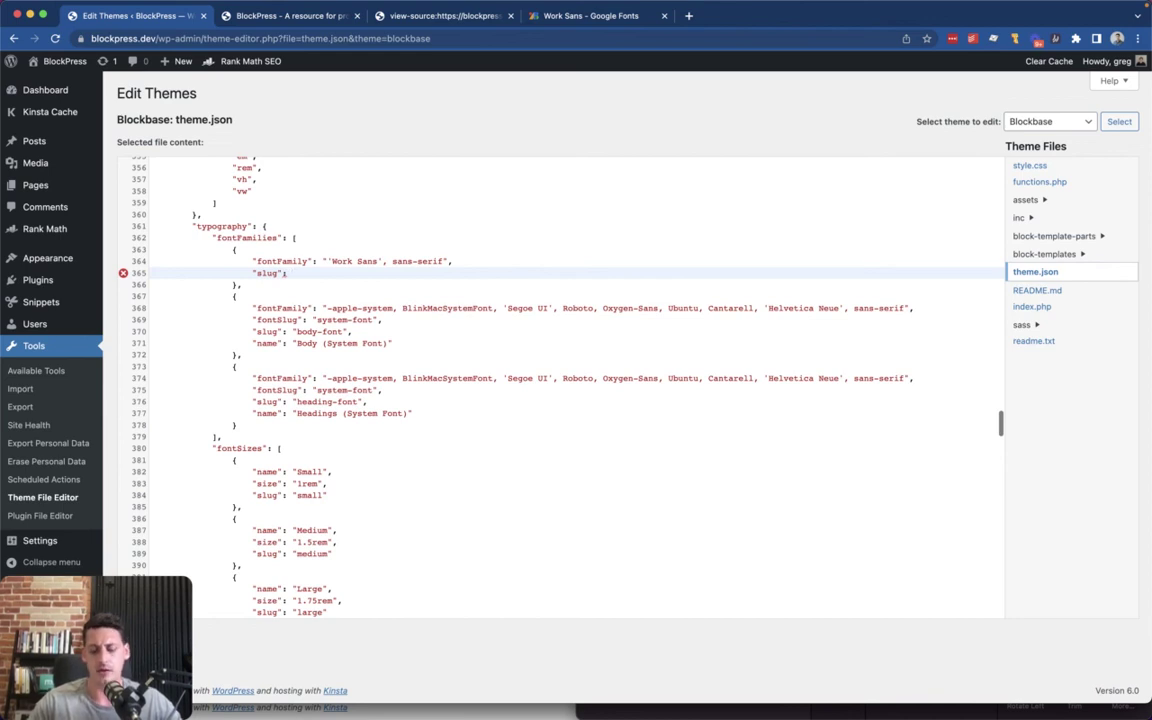
{"action": "type", "text": "\"work"}
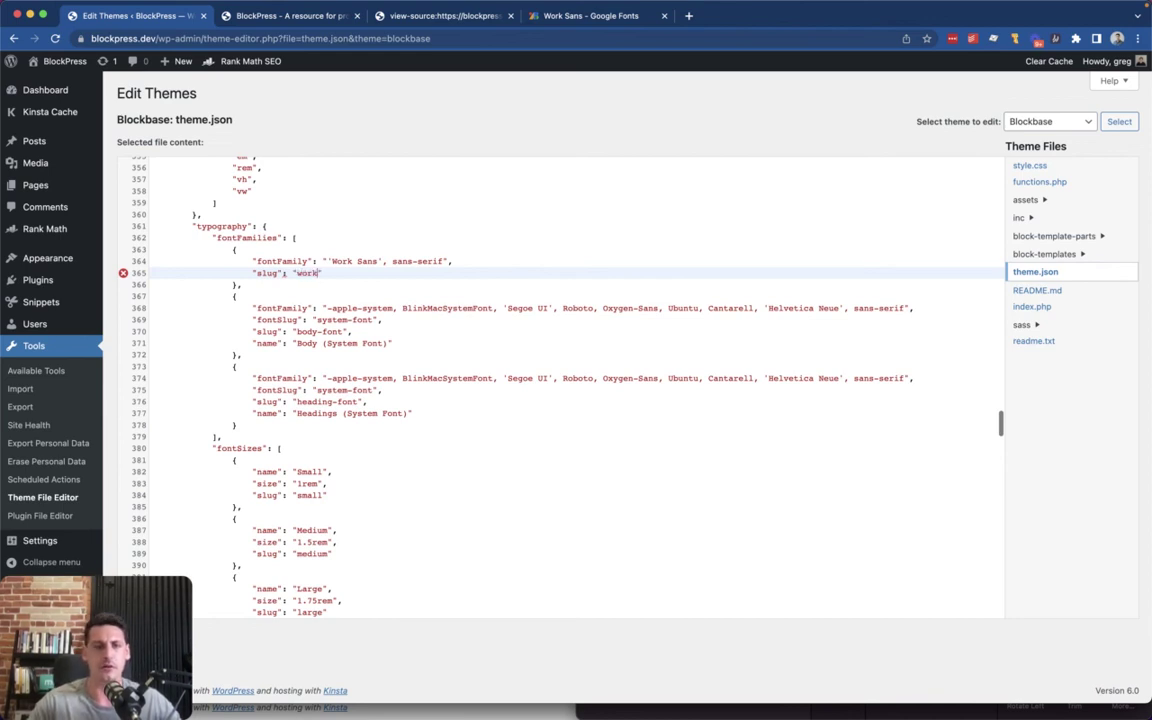
{"action": "type", "text": "-sans\""}
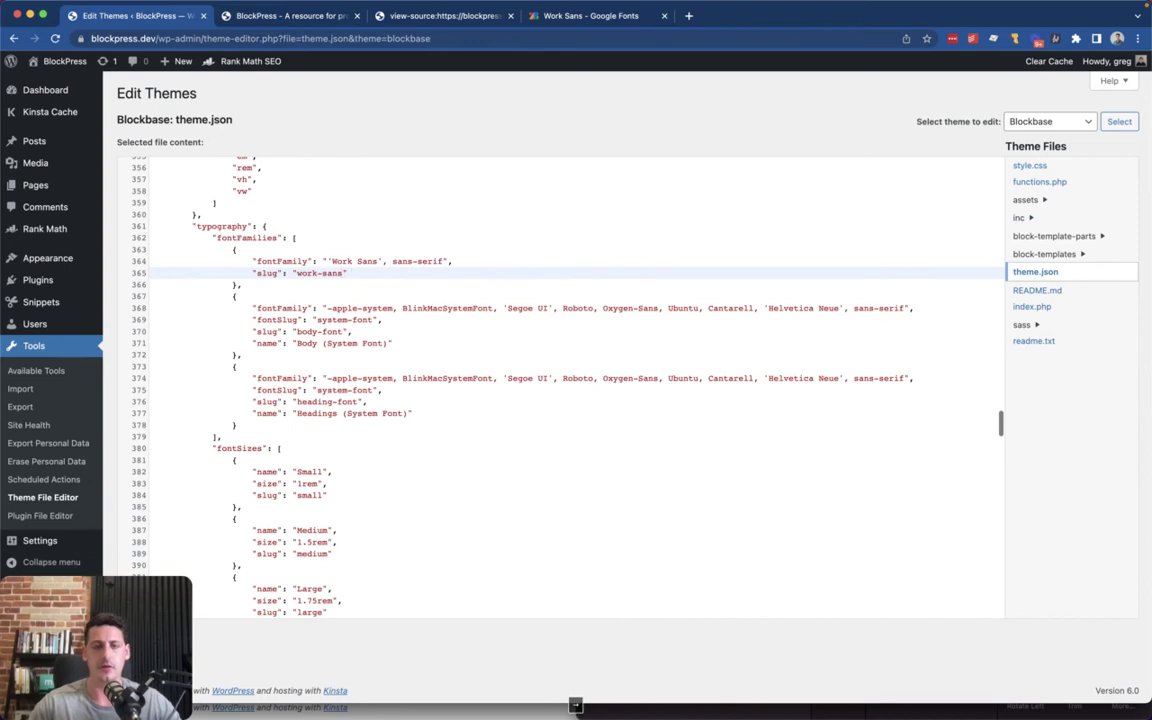
{"action": "type", "text": ","}
{"action": "key", "text": "Return"}
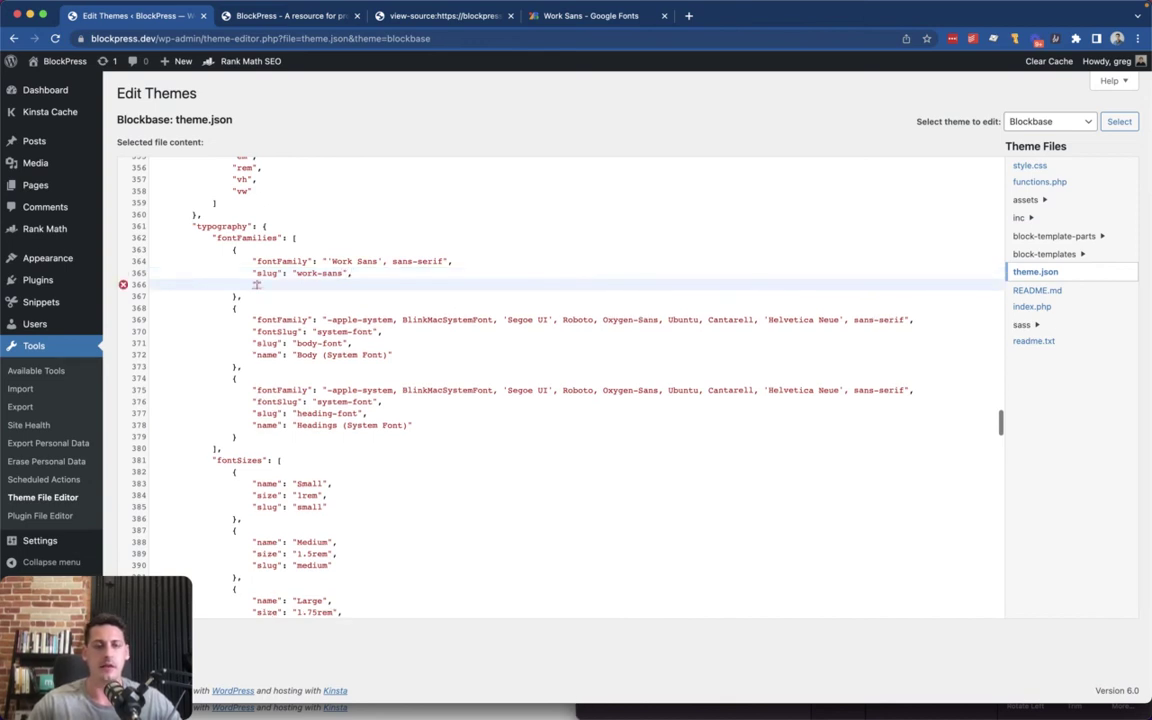
{"action": "type", "text": "\"name\":"}
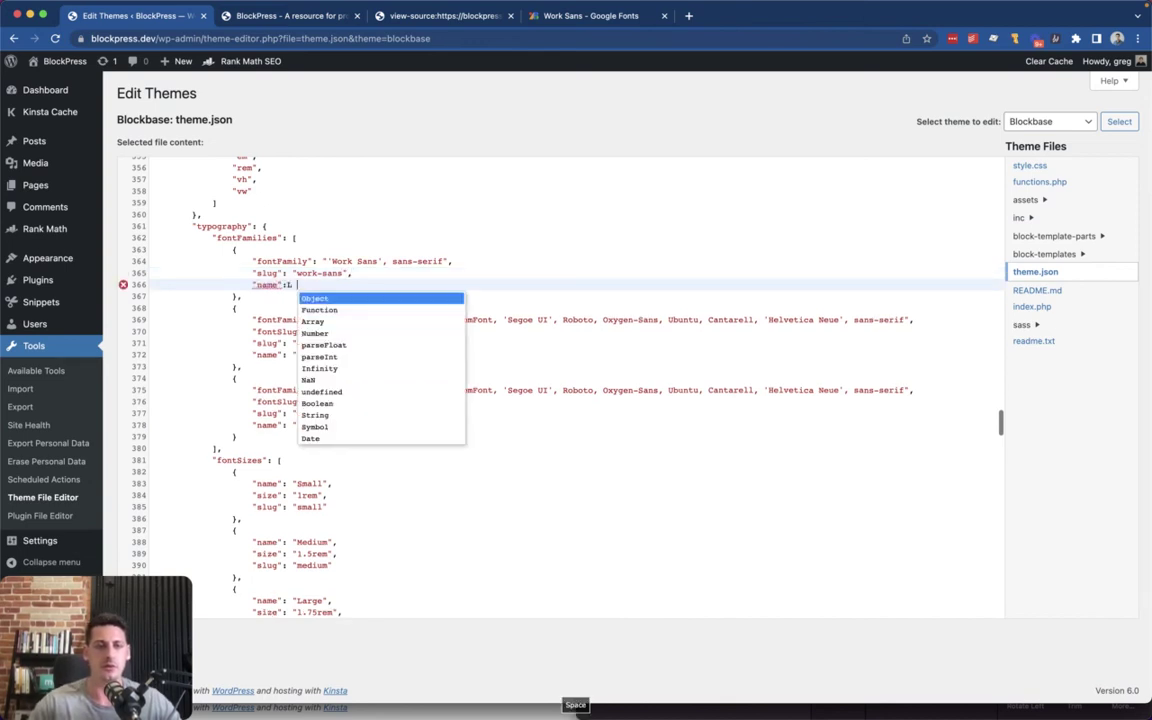
{"action": "key", "text": "Escape"}
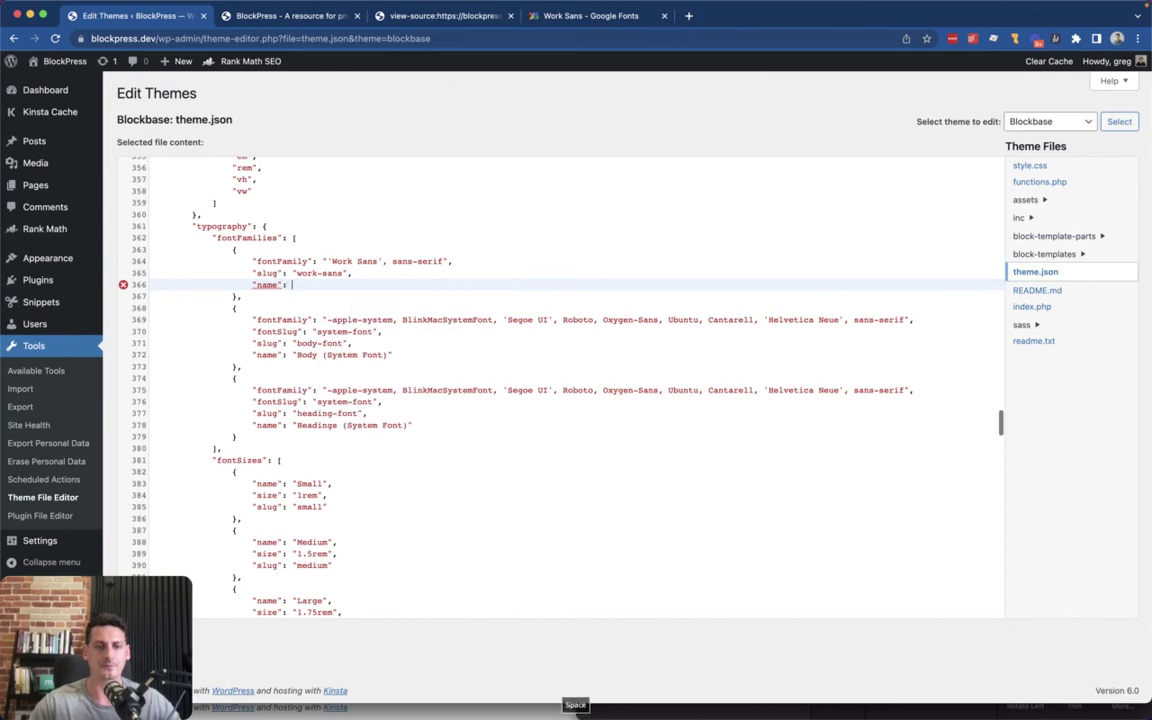
{"action": "type", "text": "\"Work "}
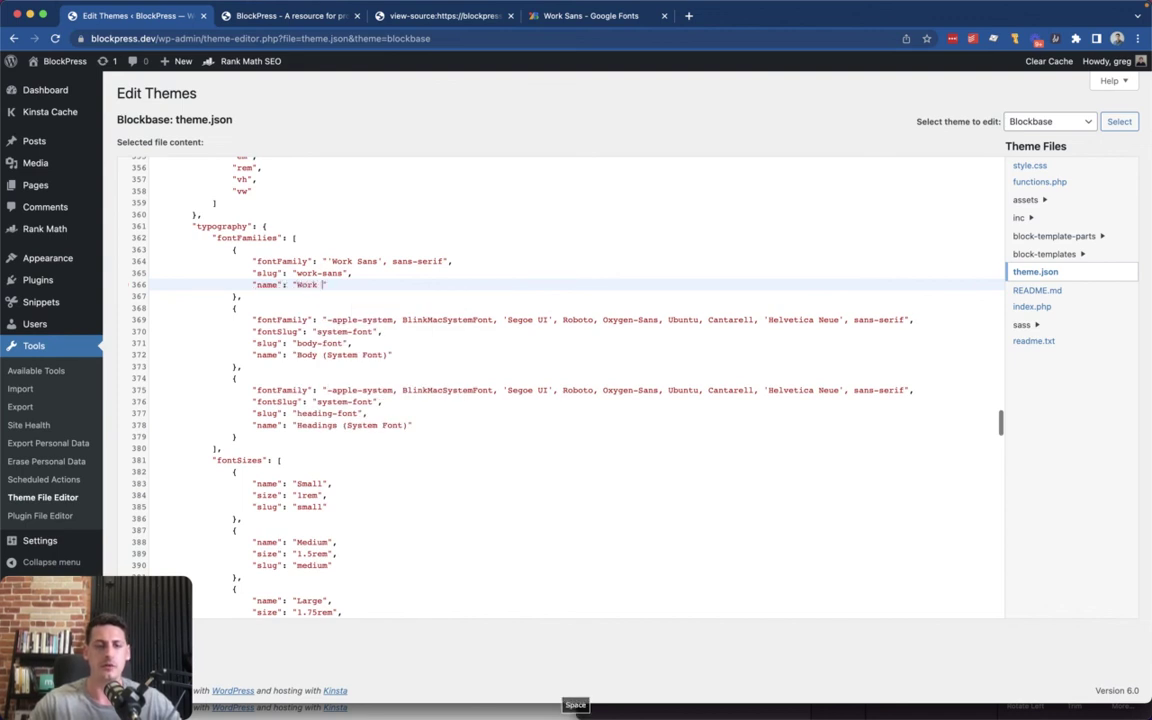
{"action": "type", "text": "Sans\""}
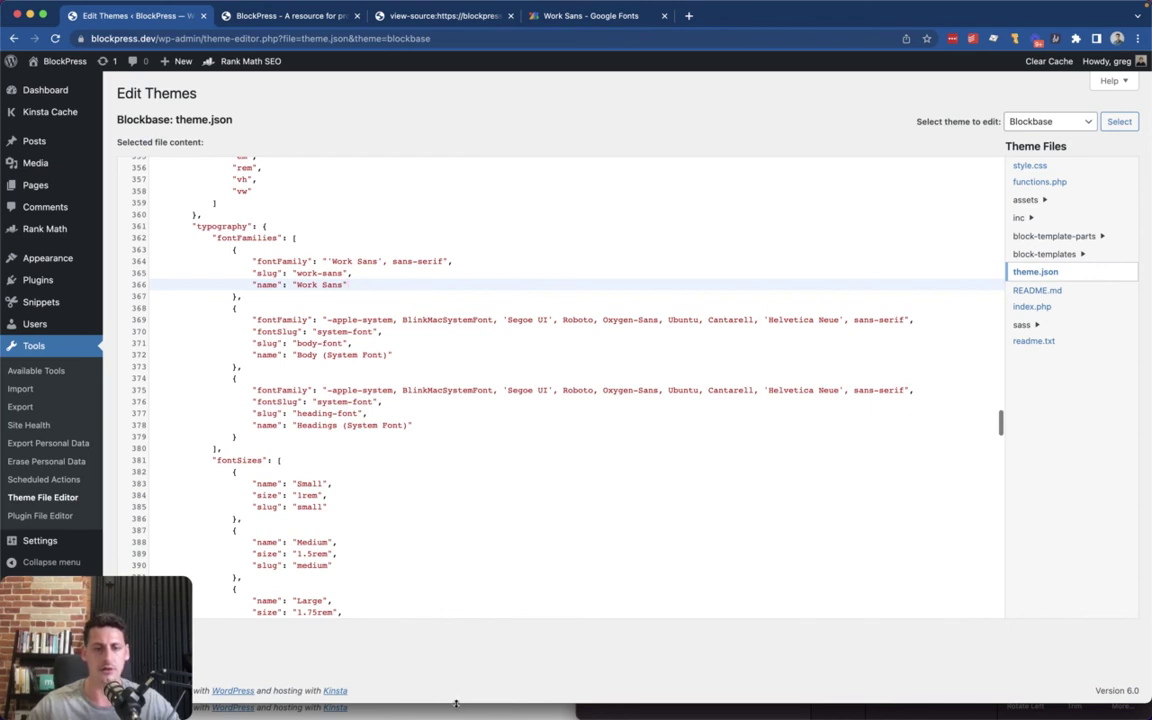
{"action": "left_click_drag", "start_coordinate": [458, 698], "coordinate": [369, 543]}
Step: Save the edited theme.json with Update File, then go to Appearance > Editor for global Styles
{"action": "left_click", "coordinate": [160, 497]}
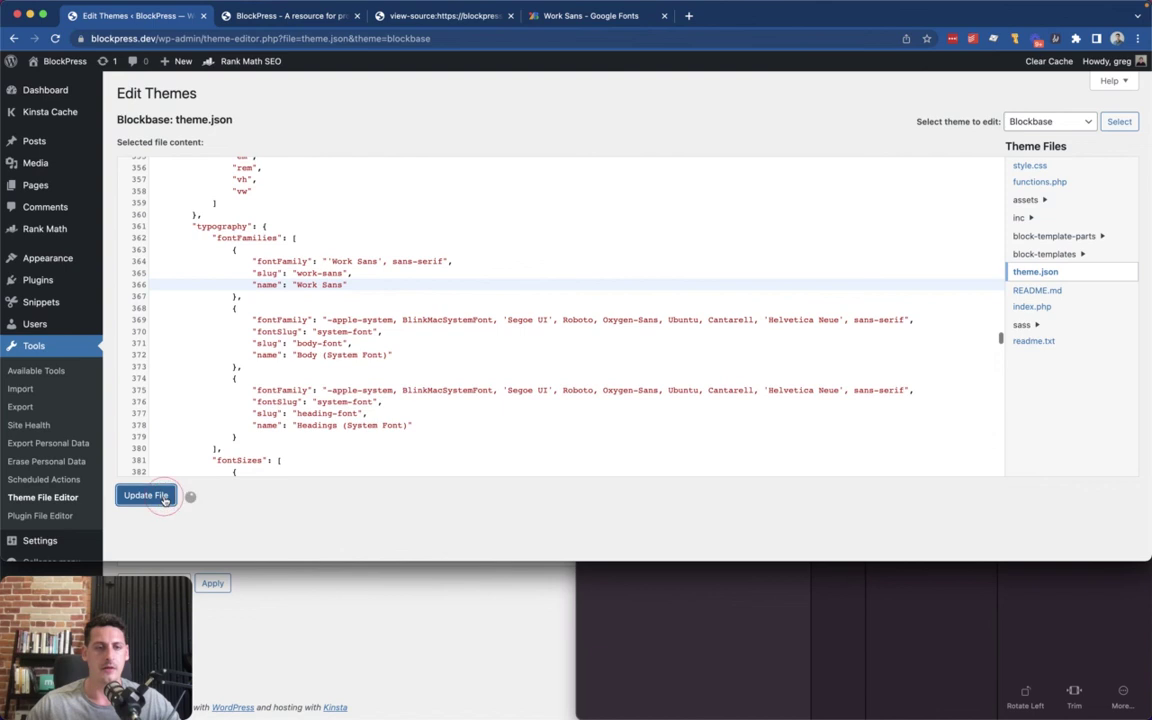
{"action": "left_click_drag", "start_coordinate": [535, 562], "coordinate": [491, 655]}
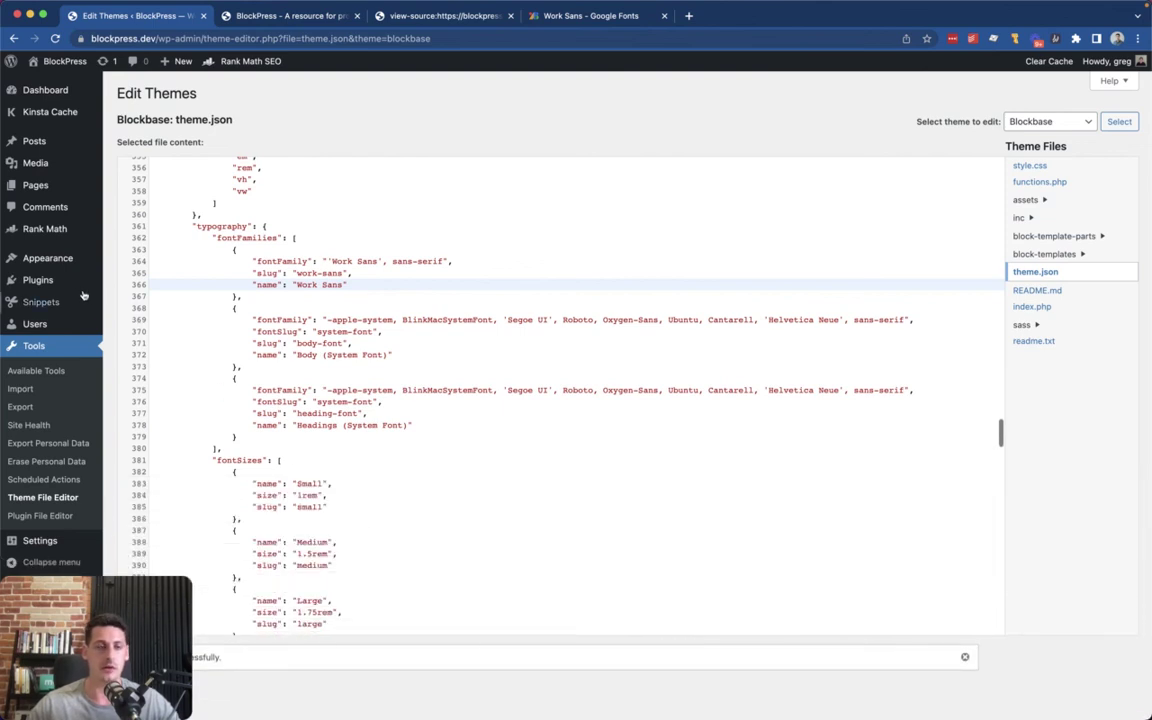
{"action": "mouse_move", "coordinate": [60, 258]}
{"action": "left_click", "coordinate": [128, 278]}
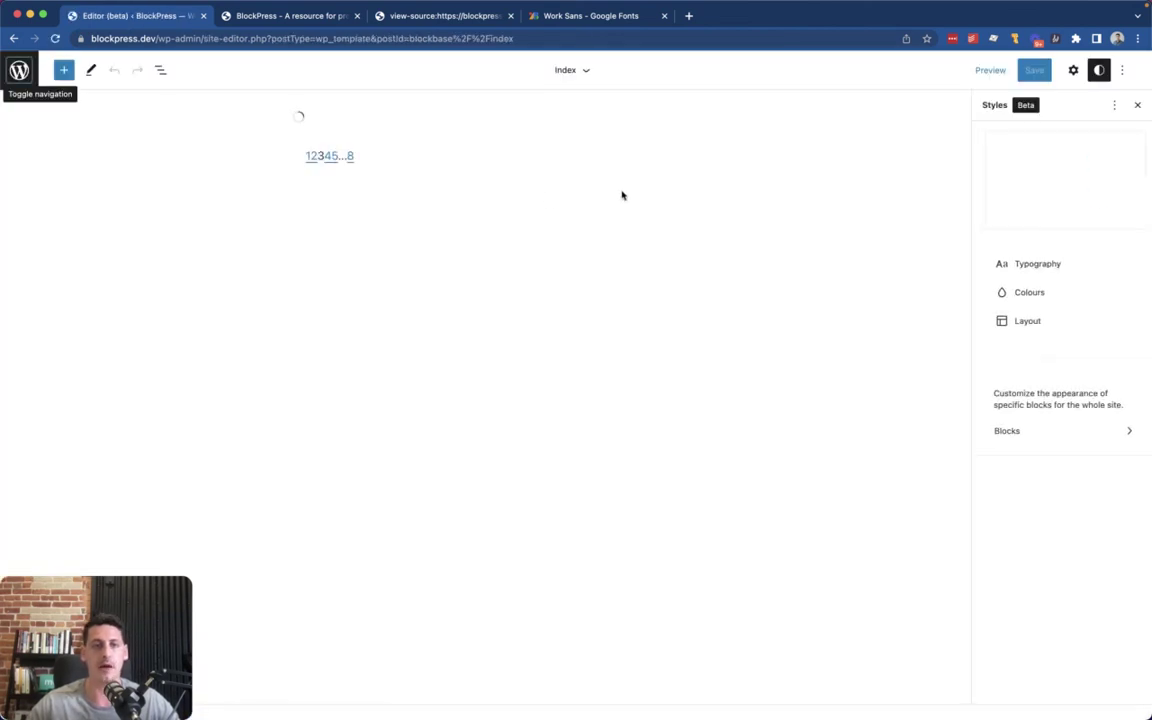
Step: Set Work Sans as the Text font family under Styles > Typography > Text
{"action": "left_click", "coordinate": [1030, 266]}
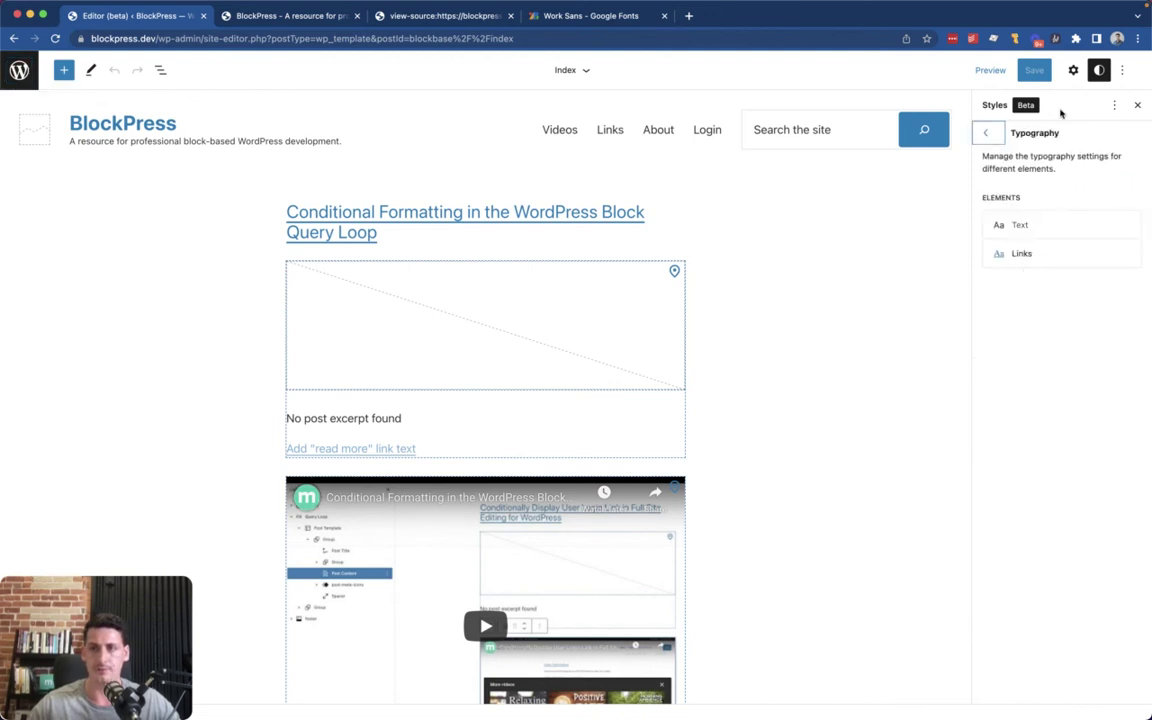
{"action": "left_click", "coordinate": [1020, 232]}
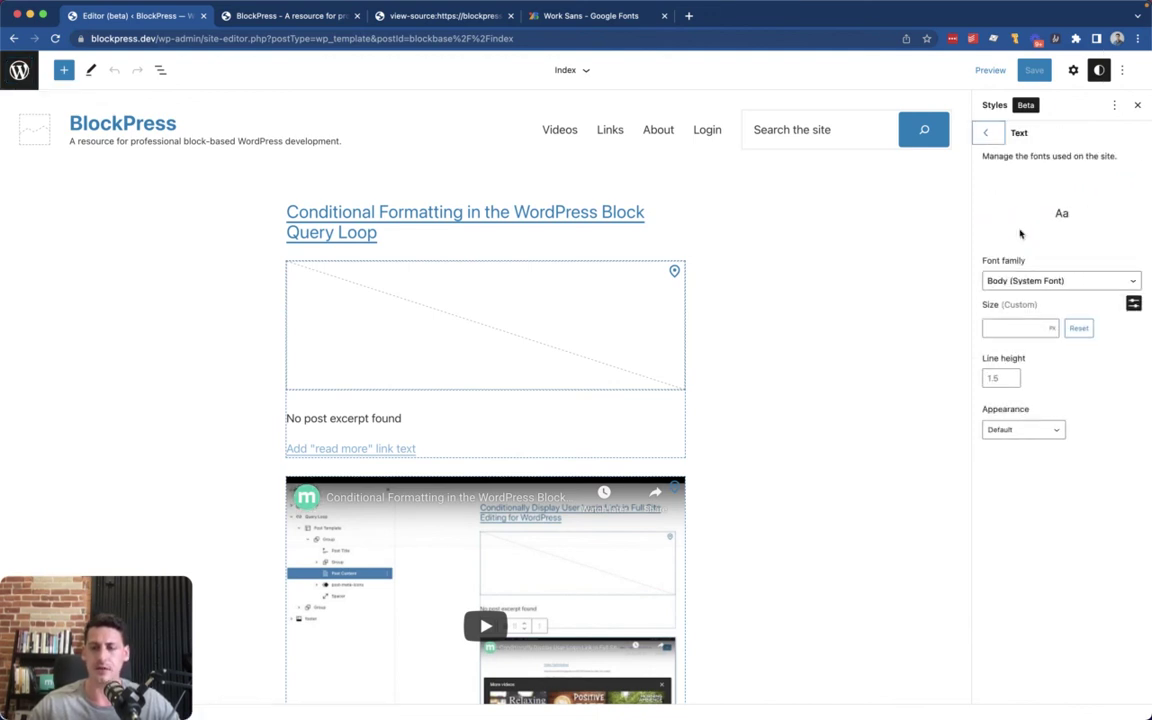
{"action": "left_click", "coordinate": [1040, 281]}
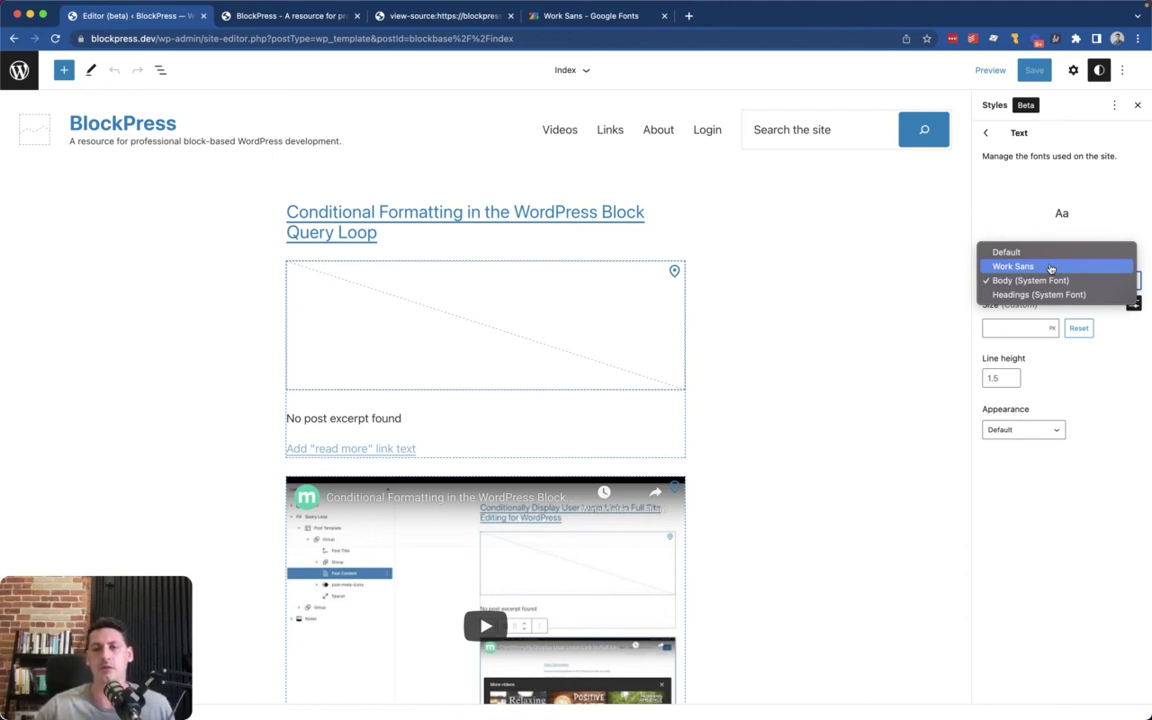
{"action": "left_click", "coordinate": [1051, 267]}
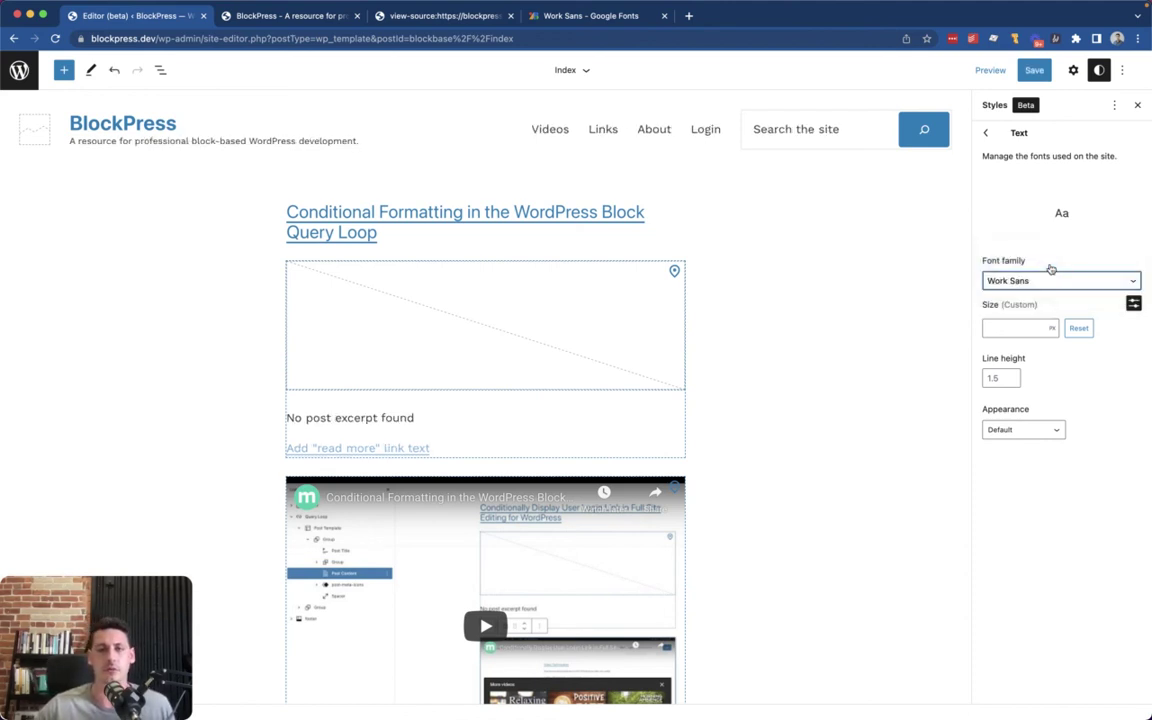